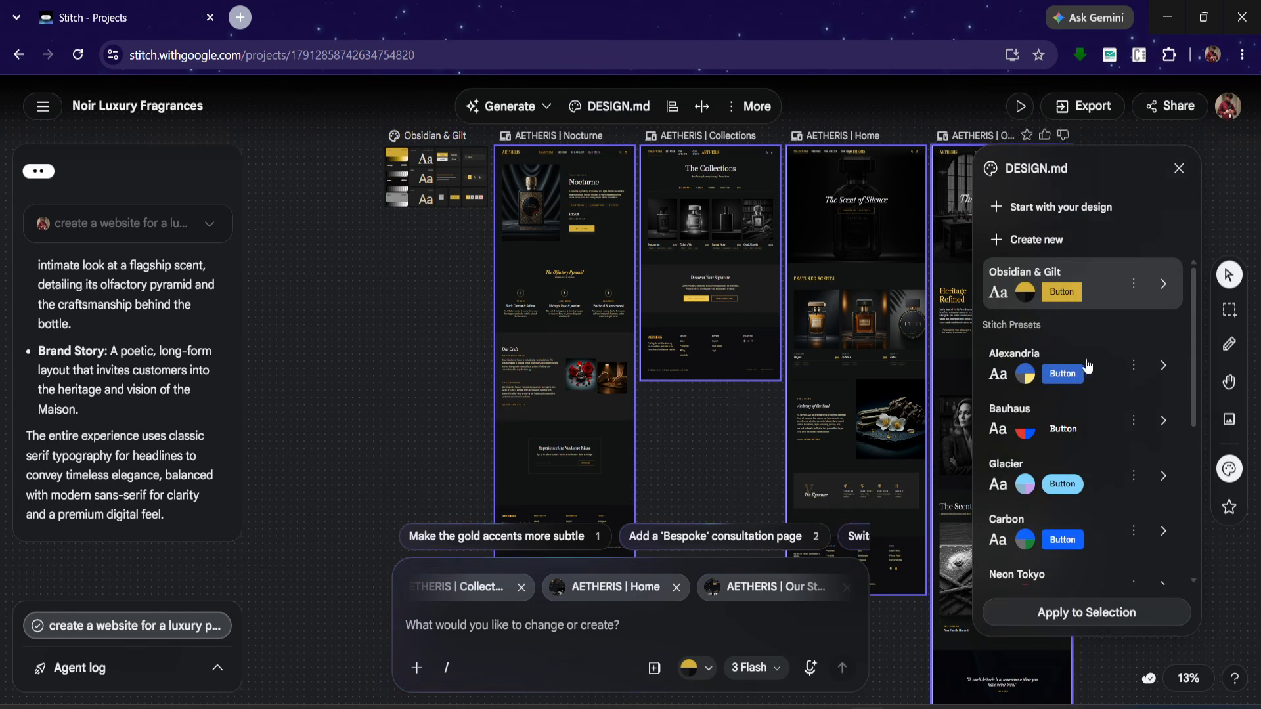
- Apply the Bauhaus design system preset to the four selected AETHERIS screens
scroll(987, 444, "down", 3)
scroll(987, 445, "down", 2)
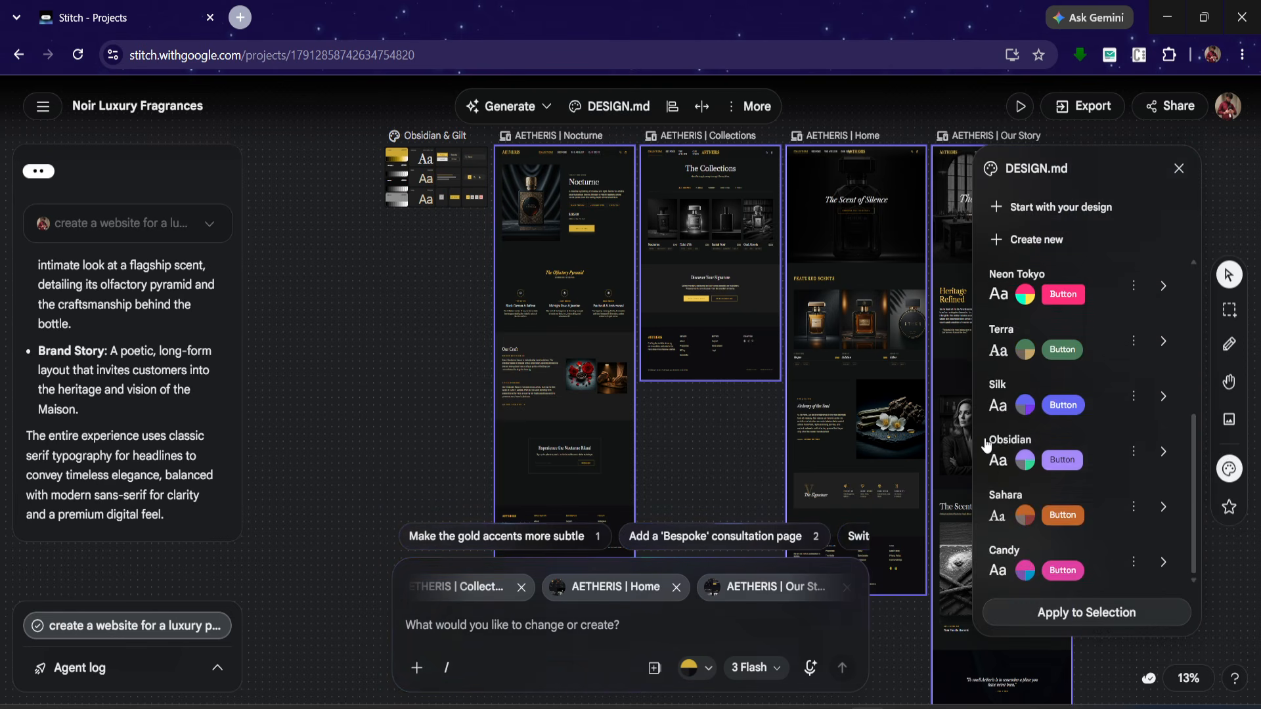
scroll(986, 446, "up", 5)
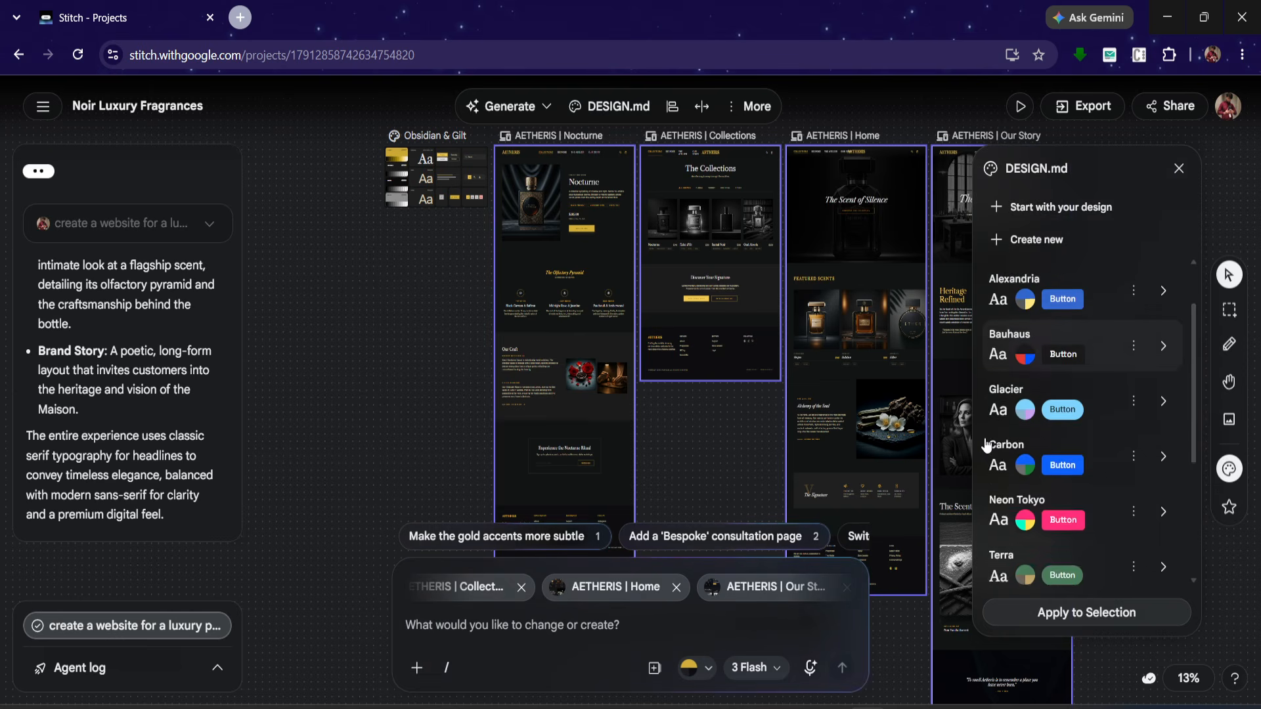
left_click(1022, 444)
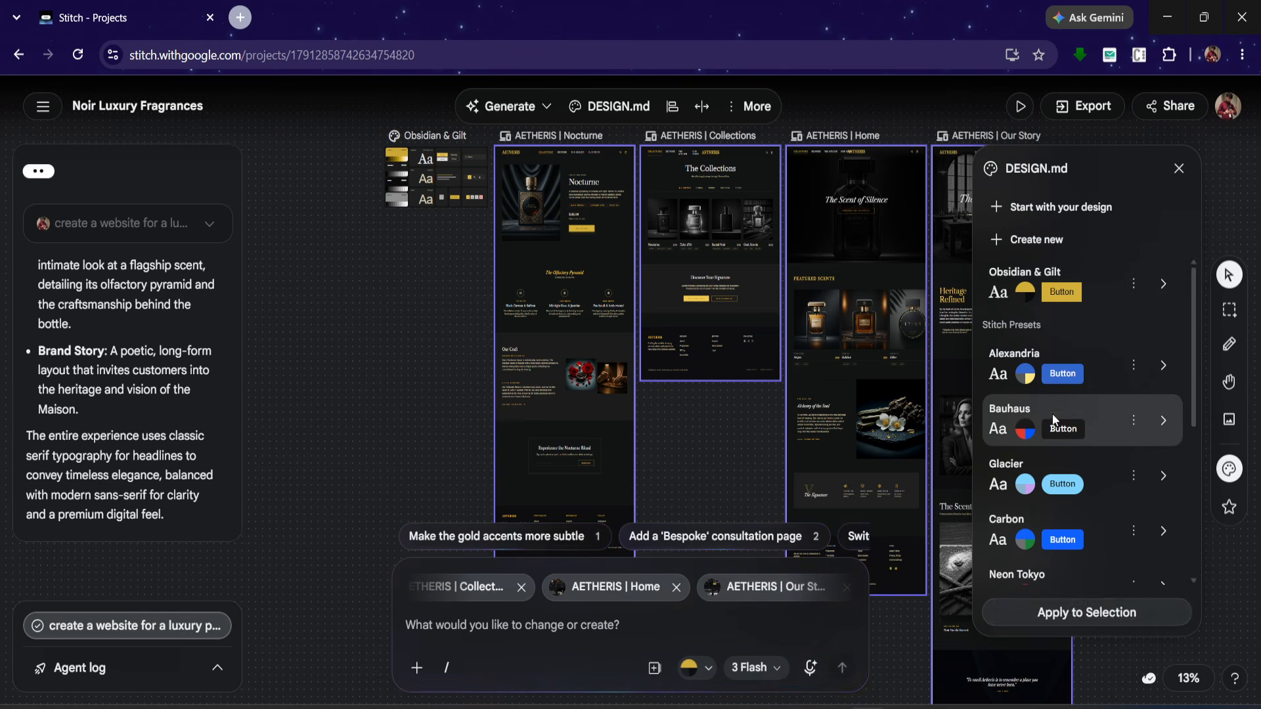
left_click(1043, 611)
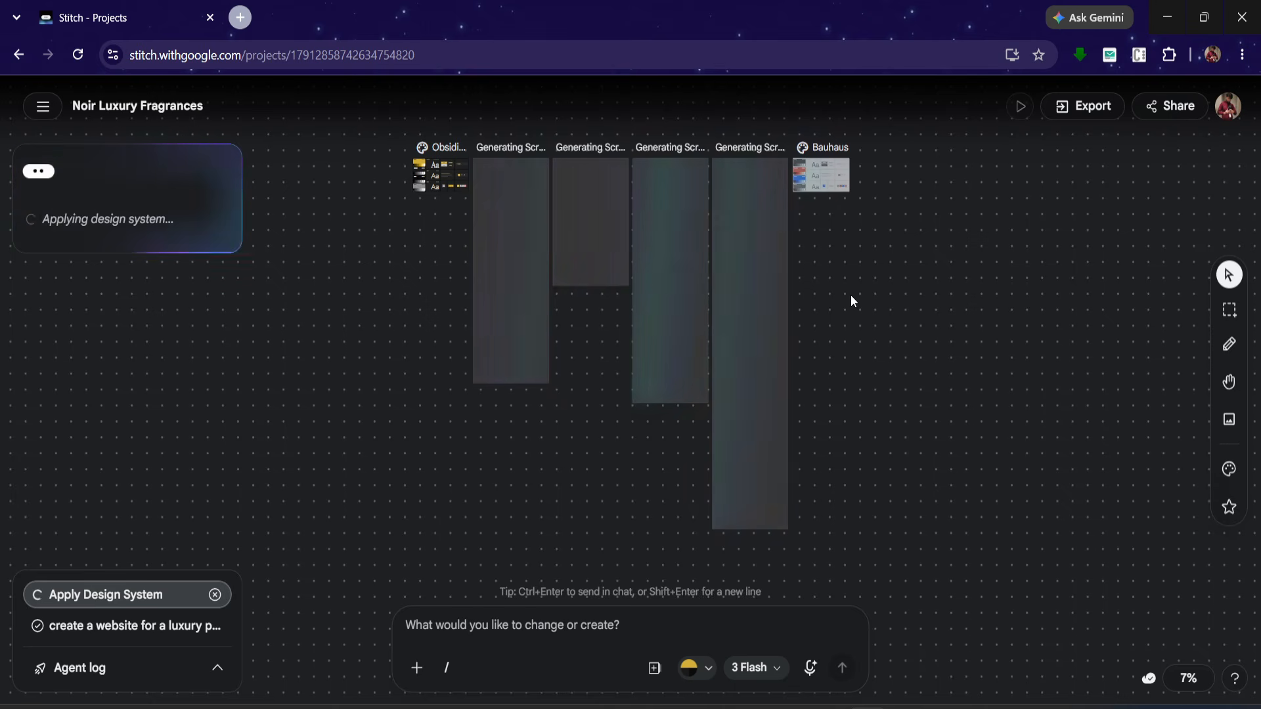
- Examine the restyled Nocturne, Collections, Home and Our Story screens on the canvas
scroll(620, 310, "up", 4)
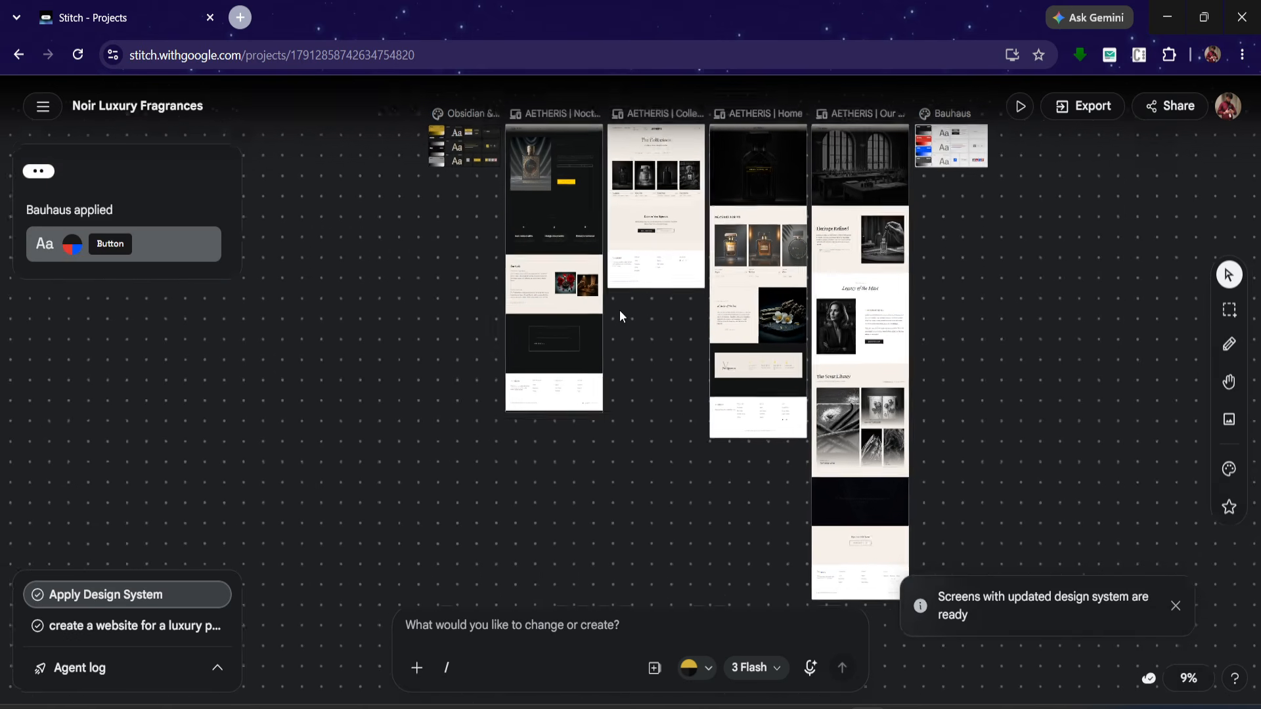
scroll(620, 315, "up", 3)
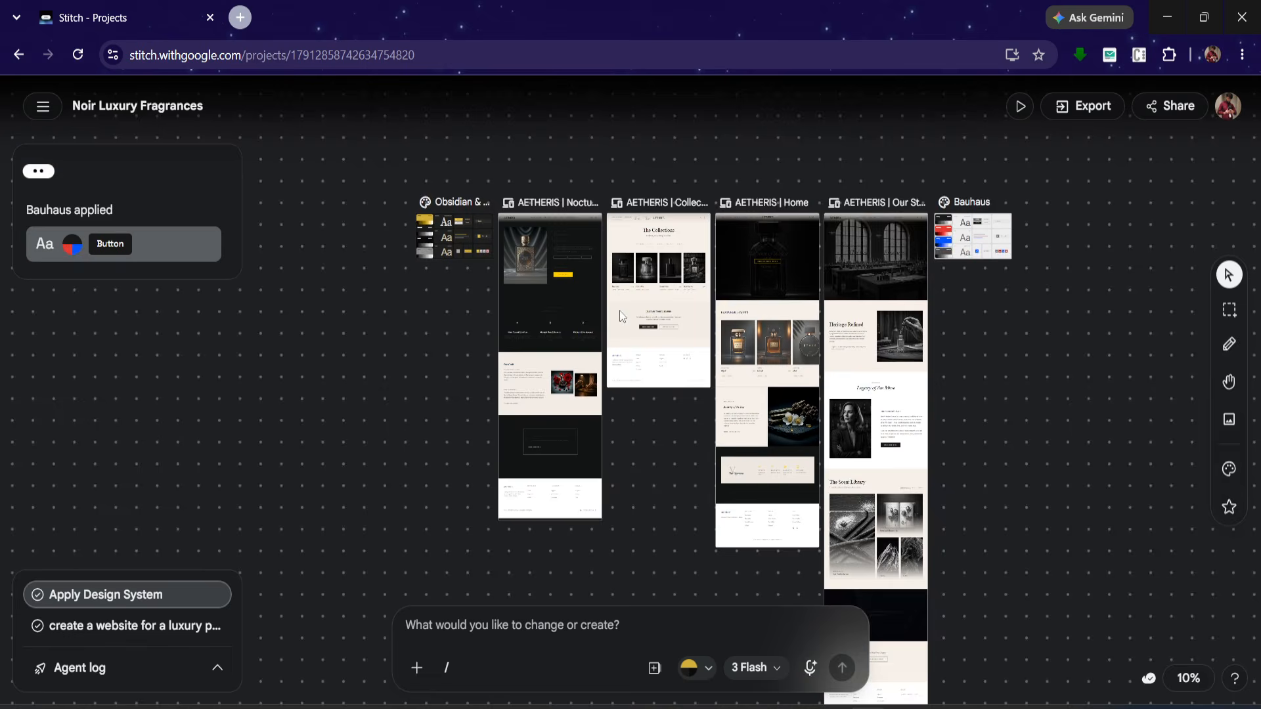
left_click(620, 315)
scroll(620, 312, "up", 5)
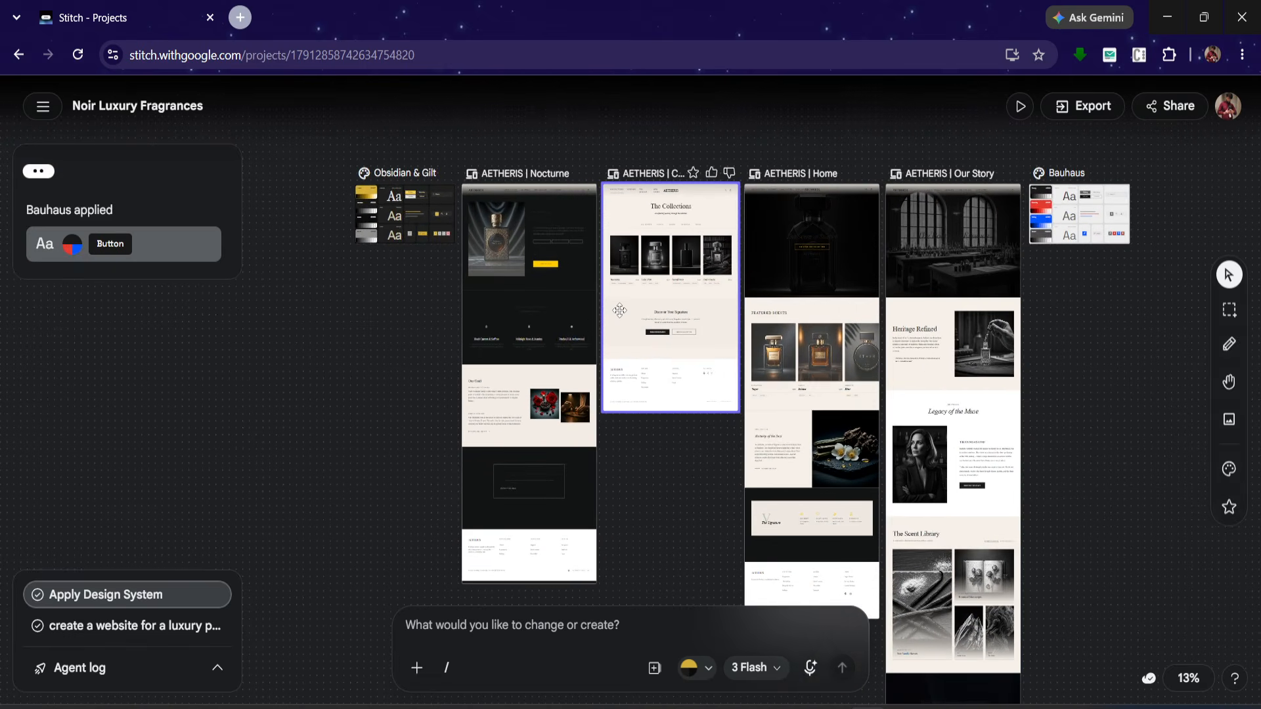
scroll(619, 310, "up", 2)
scroll(620, 310, "down", 3)
scroll(620, 310, "up", 3)
scroll(619, 310, "down", 1)
scroll(620, 310, "down", 3)
scroll(1086, 387, "up", 5)
- Select the four AETHERIS screens and open the form for starting a design system from an existing design
left_click(1106, 396)
left_click_drag(1107, 395, 519, 371)
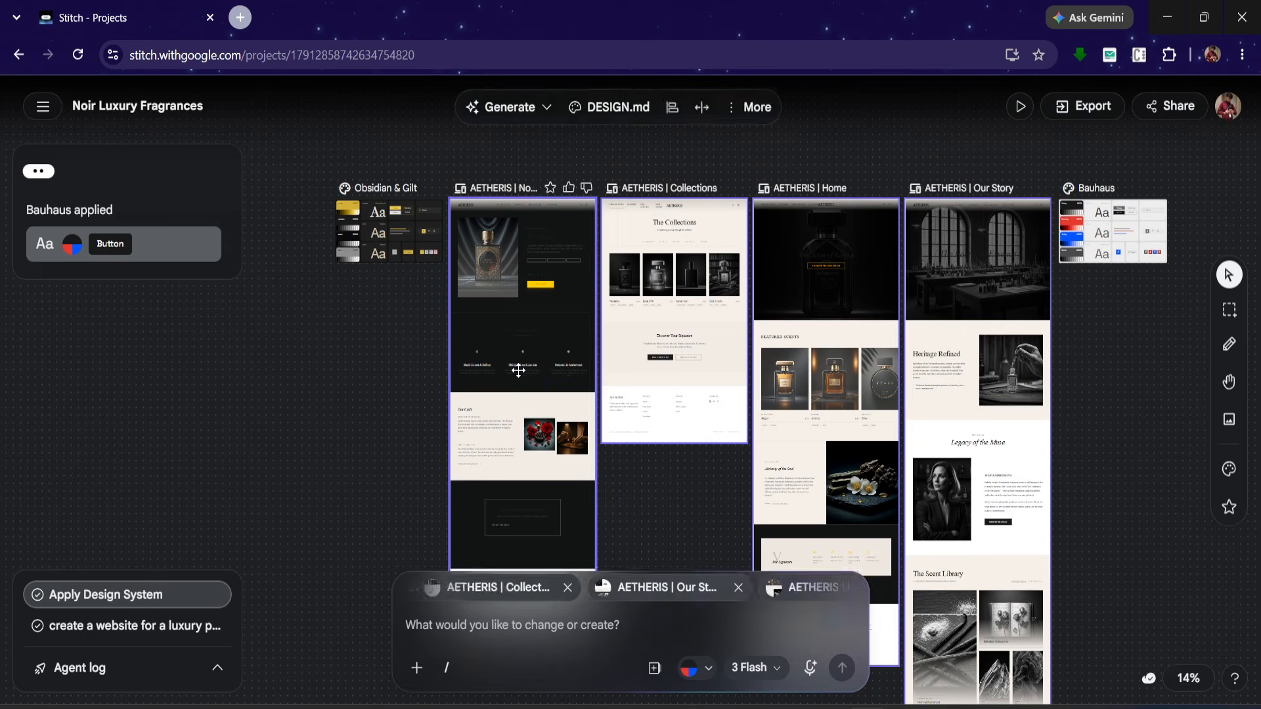
left_click(625, 114)
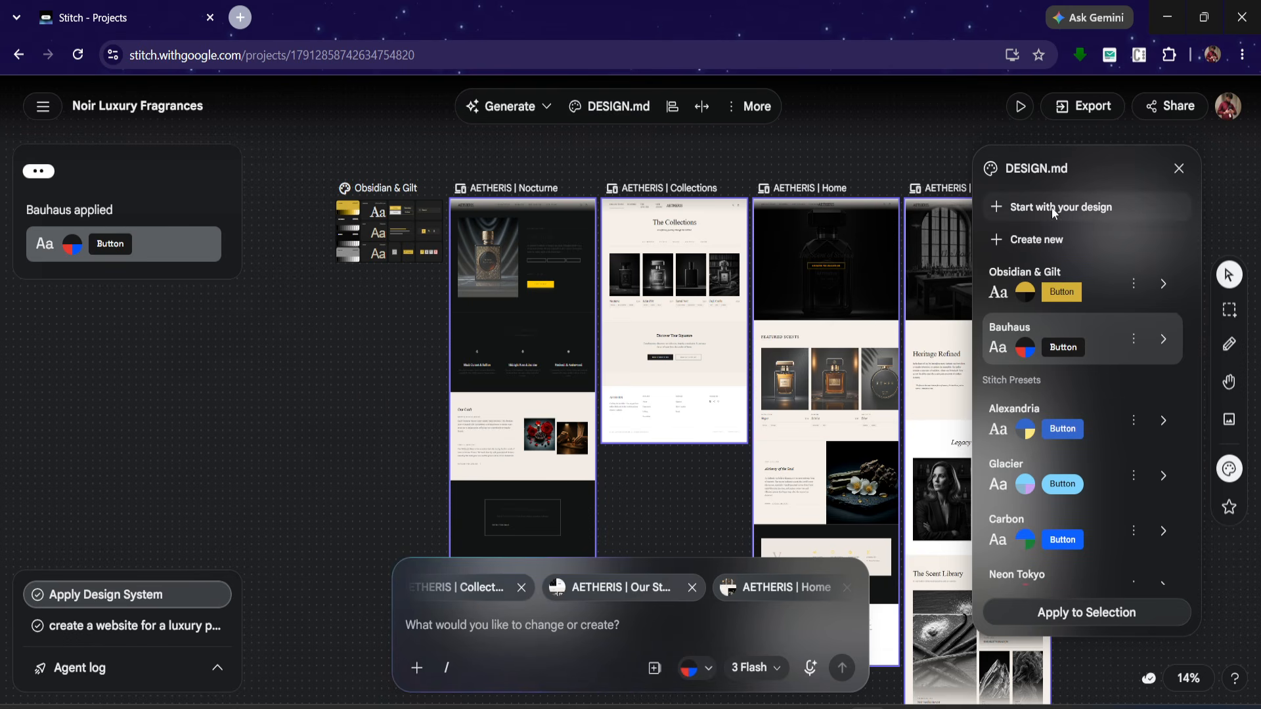
left_click(1054, 209)
- Enter "add more pages and more functionality" as the existing DESIGN.md text
left_click(722, 283)
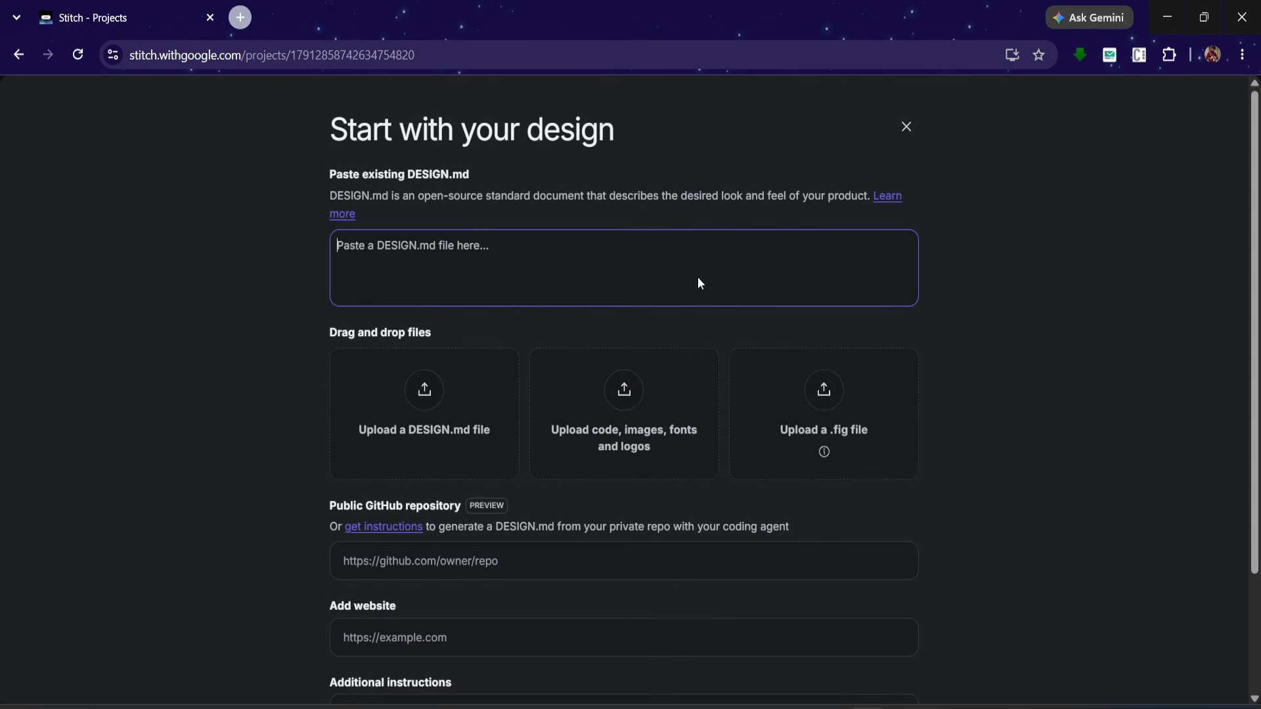
type("add mo")
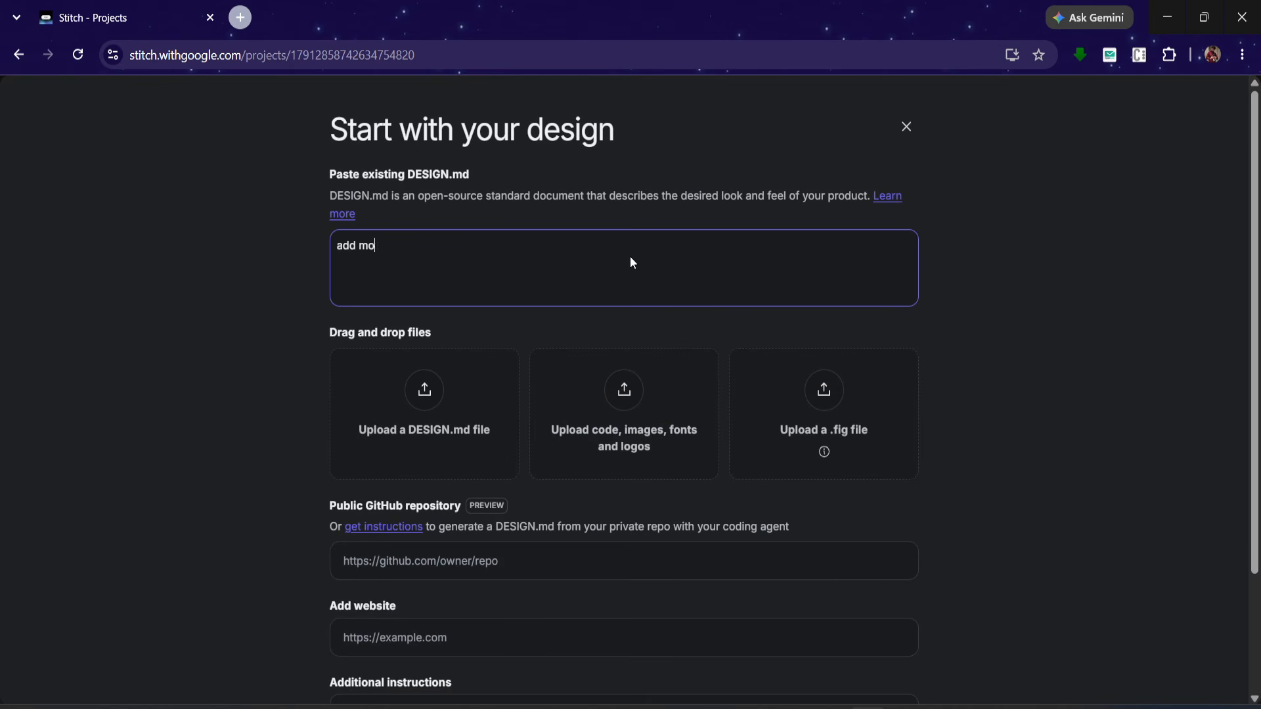
type("re pages more ")
type("and more")
type("func")
type("tiona")
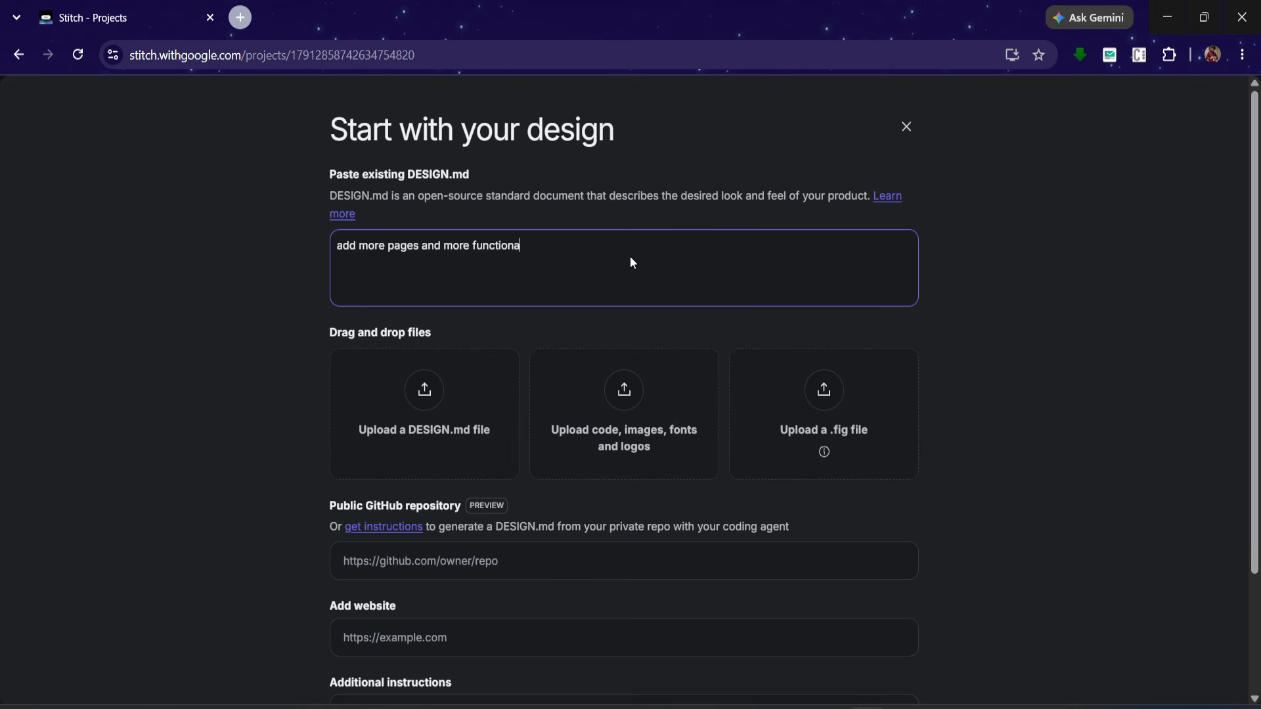
type("lity")
- Leave the GitHub repository, website and additional instructions empty and submit the design form
scroll(513, 398, "down", 1)
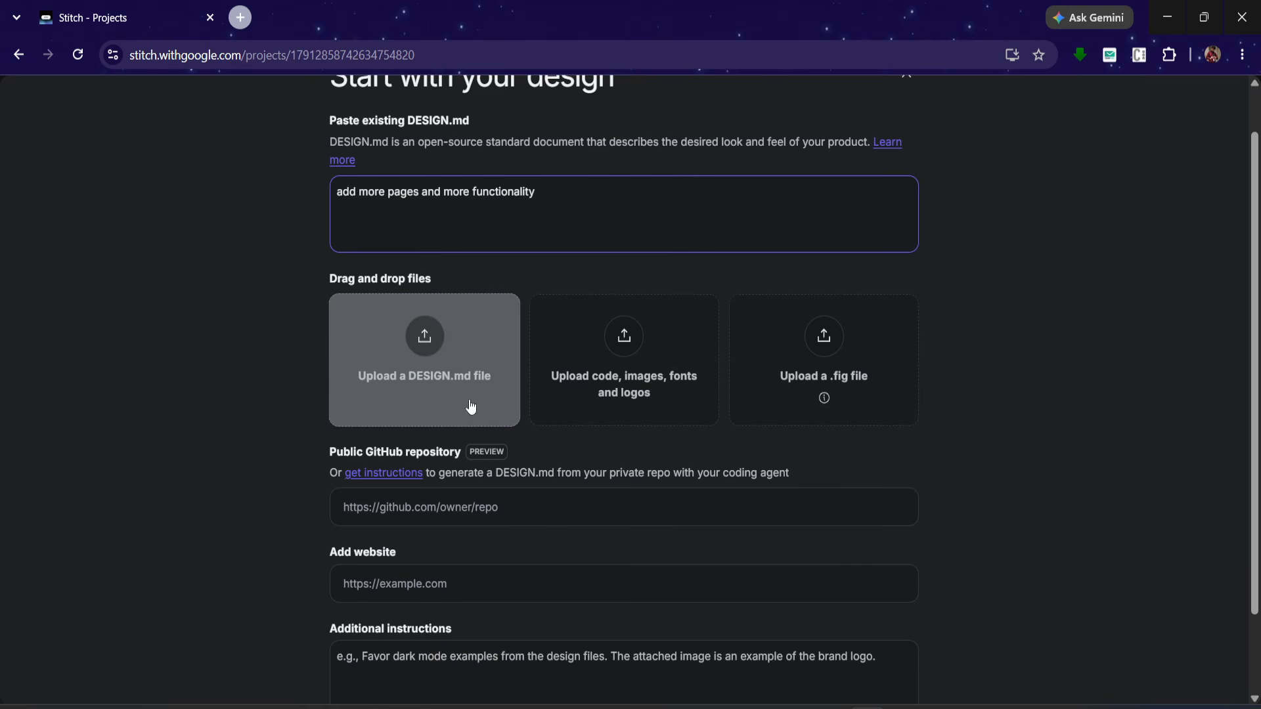
scroll(515, 514, "down", 2)
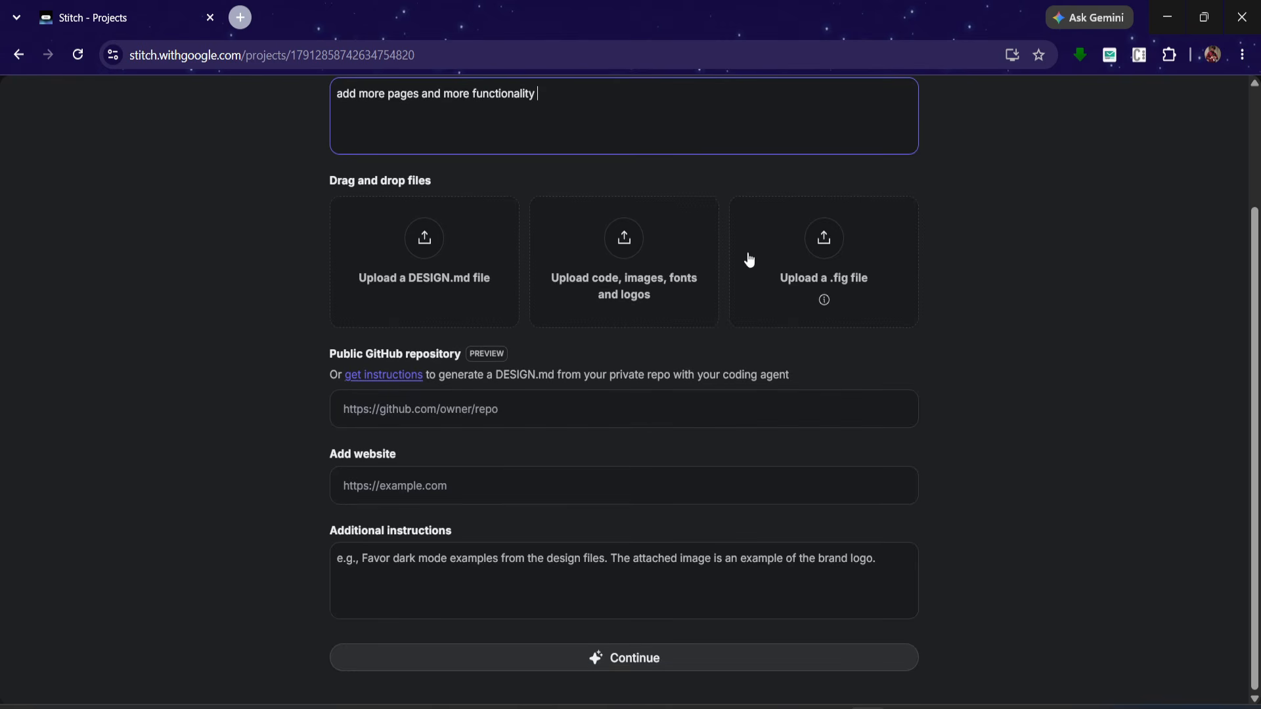
left_click(419, 409)
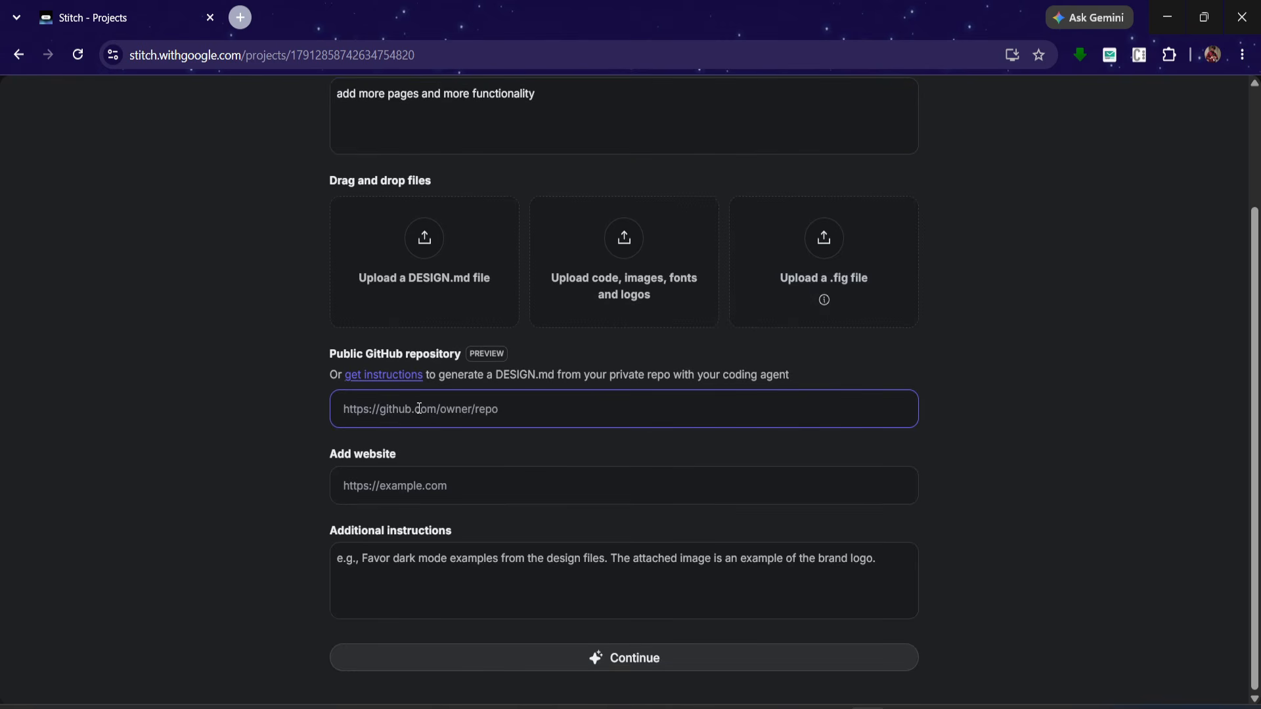
left_click(387, 597)
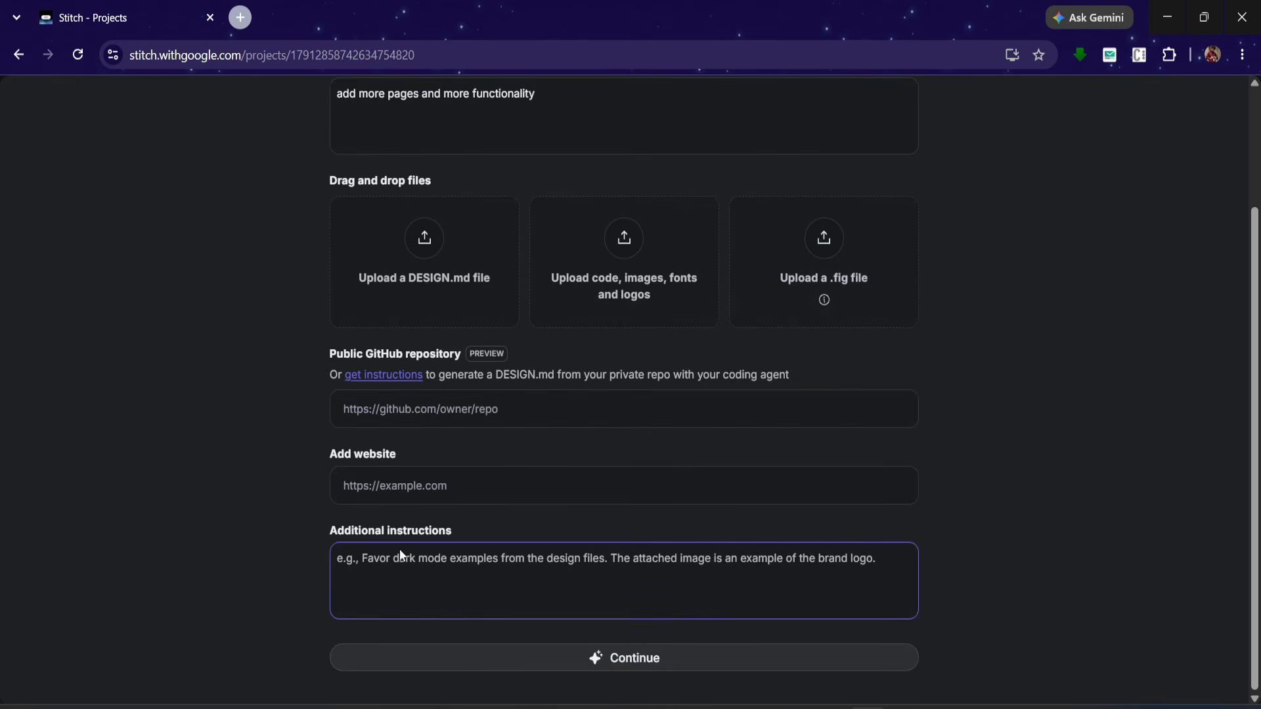
scroll(401, 554, "up", 3)
scroll(400, 554, "down", 3)
left_click(425, 488)
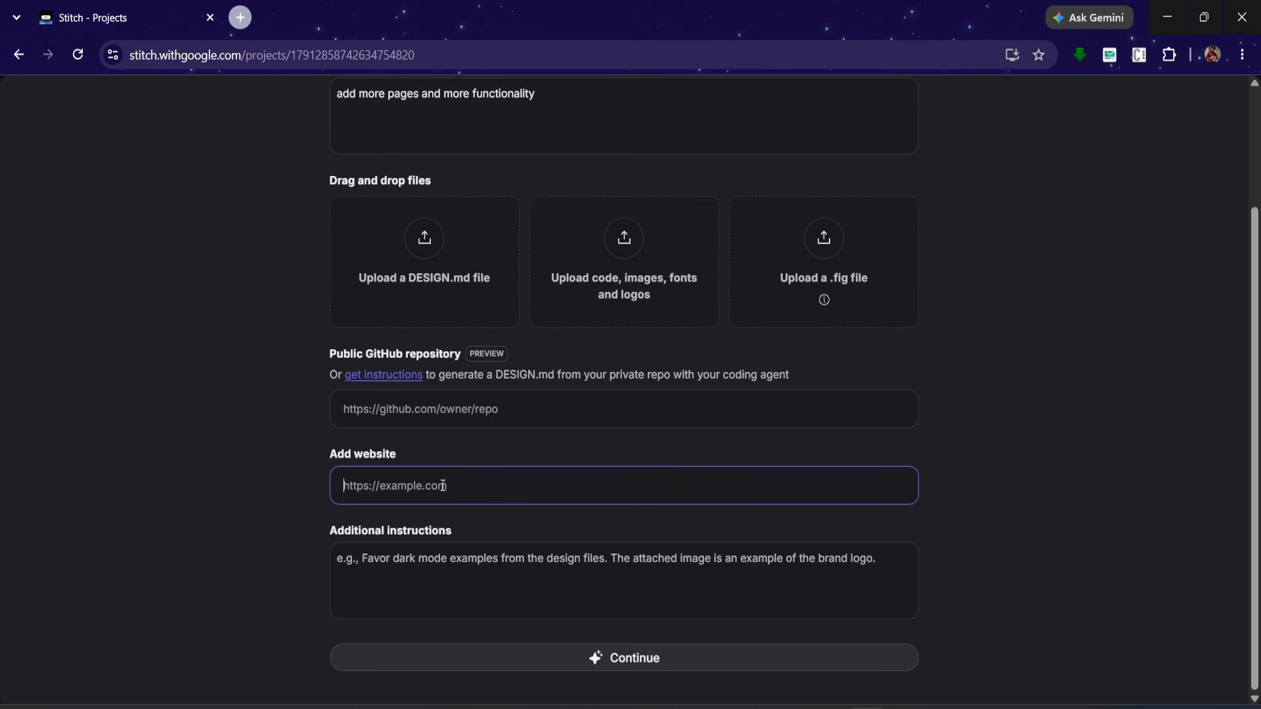
left_click(510, 669)
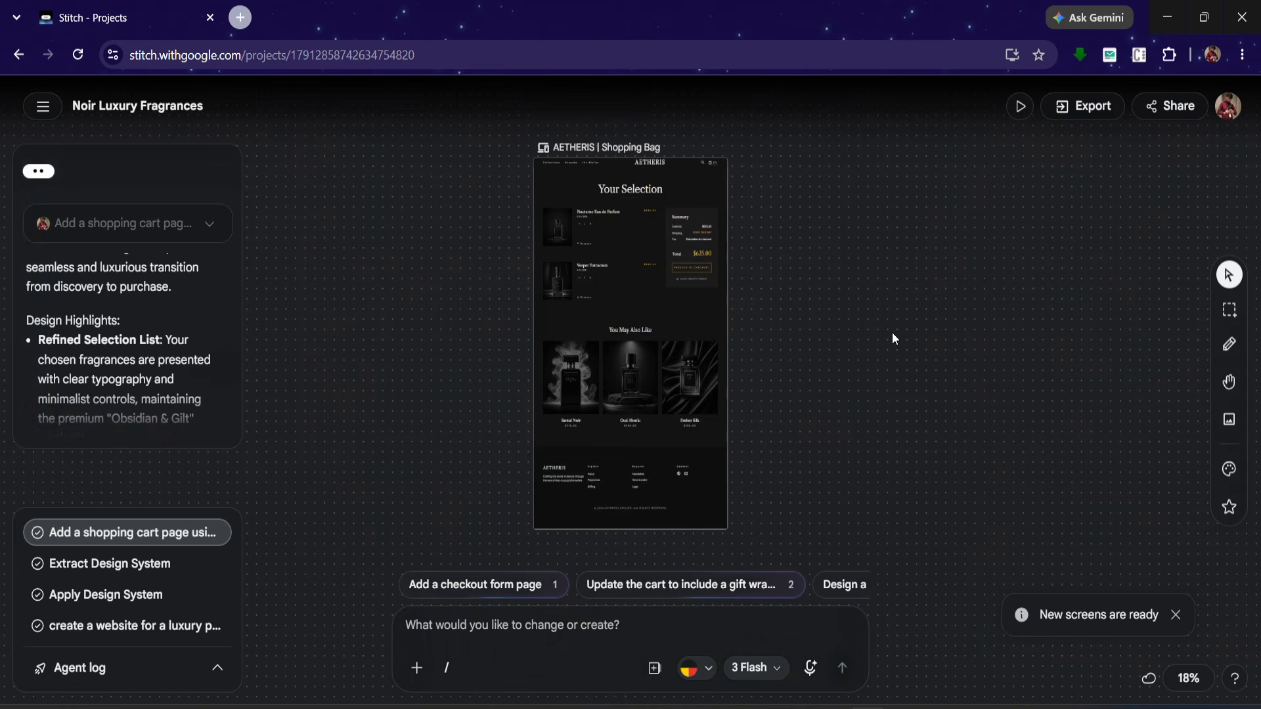
- Generate a checkout form page from the suggested follow-up prompt
left_click(523, 595)
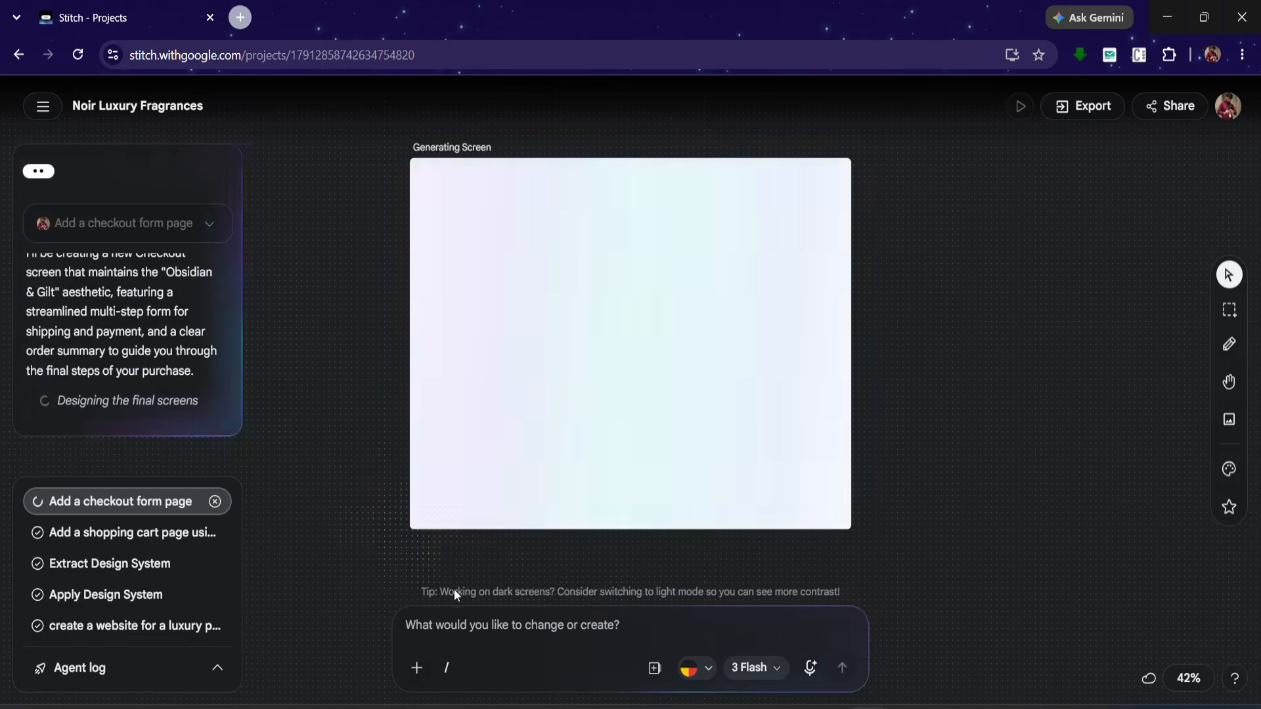
left_click(483, 625)
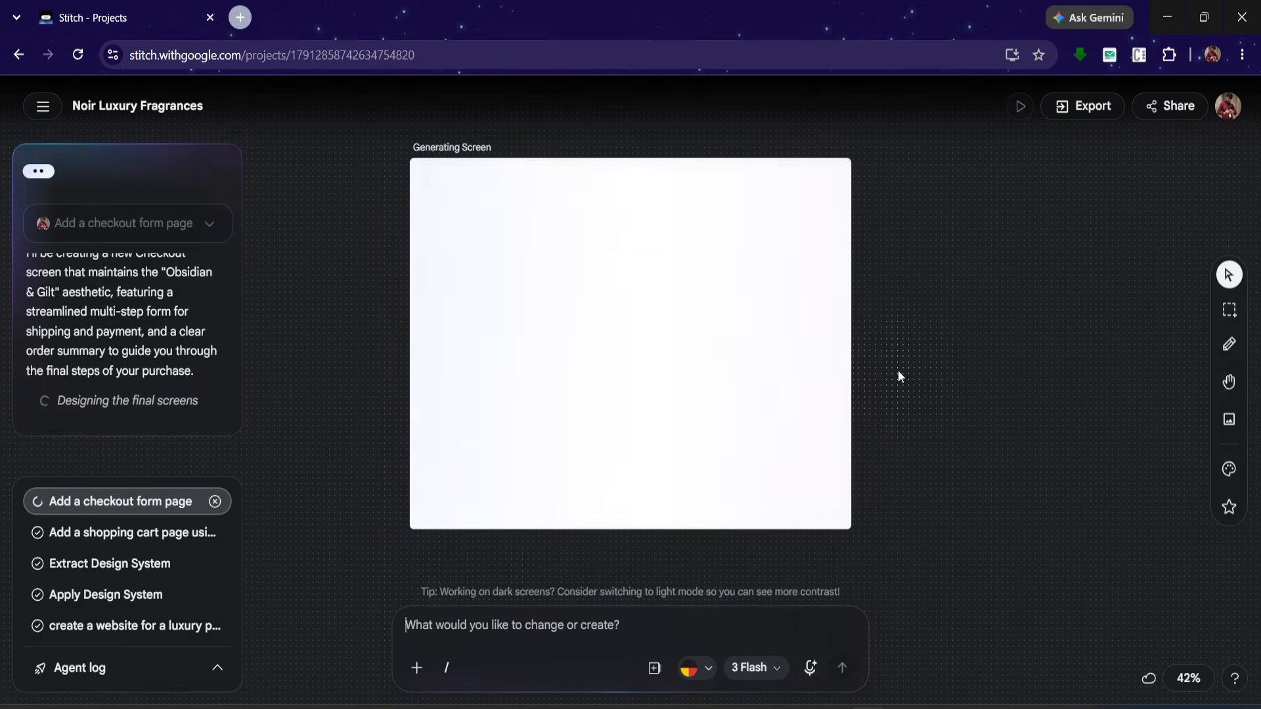
- Look over the shopping bag, DESIGN.md and restyled AETHERIS screens on the canvas while the checkout page generates
scroll(898, 369, "up", 3)
scroll(338, 227, "up", 10)
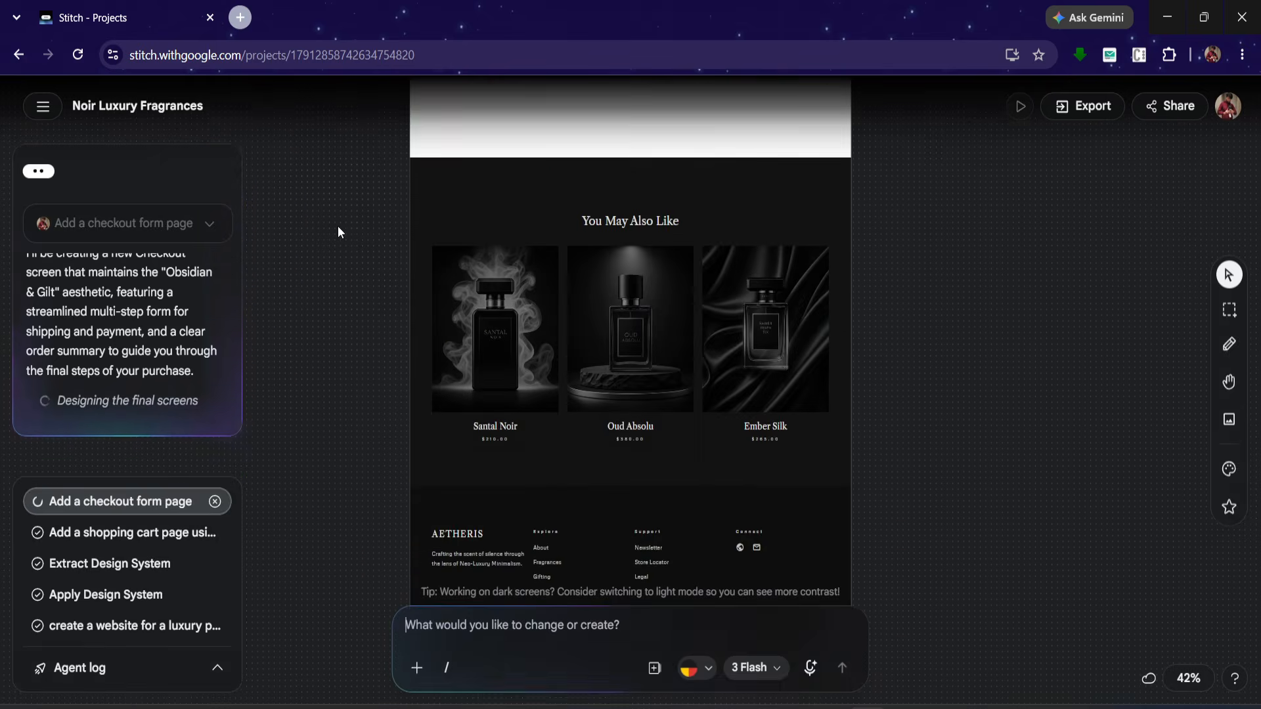
scroll(338, 232, "up", 10)
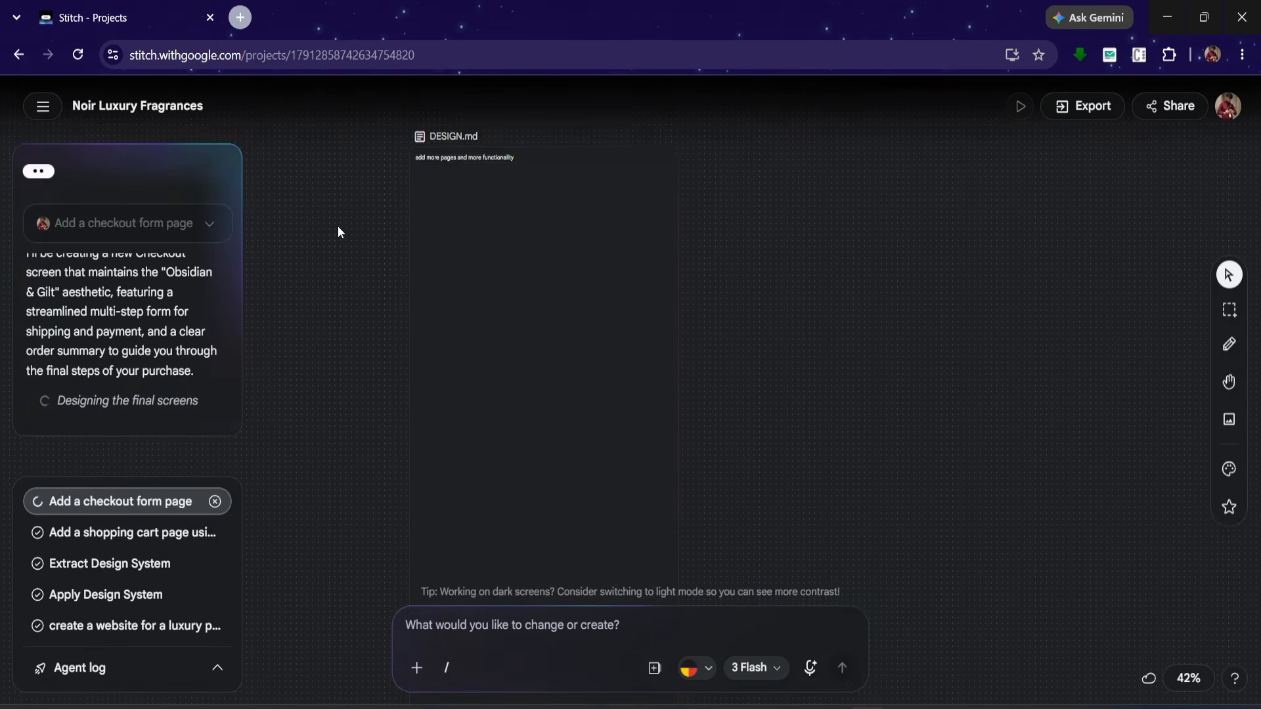
scroll(338, 233, "up", 10)
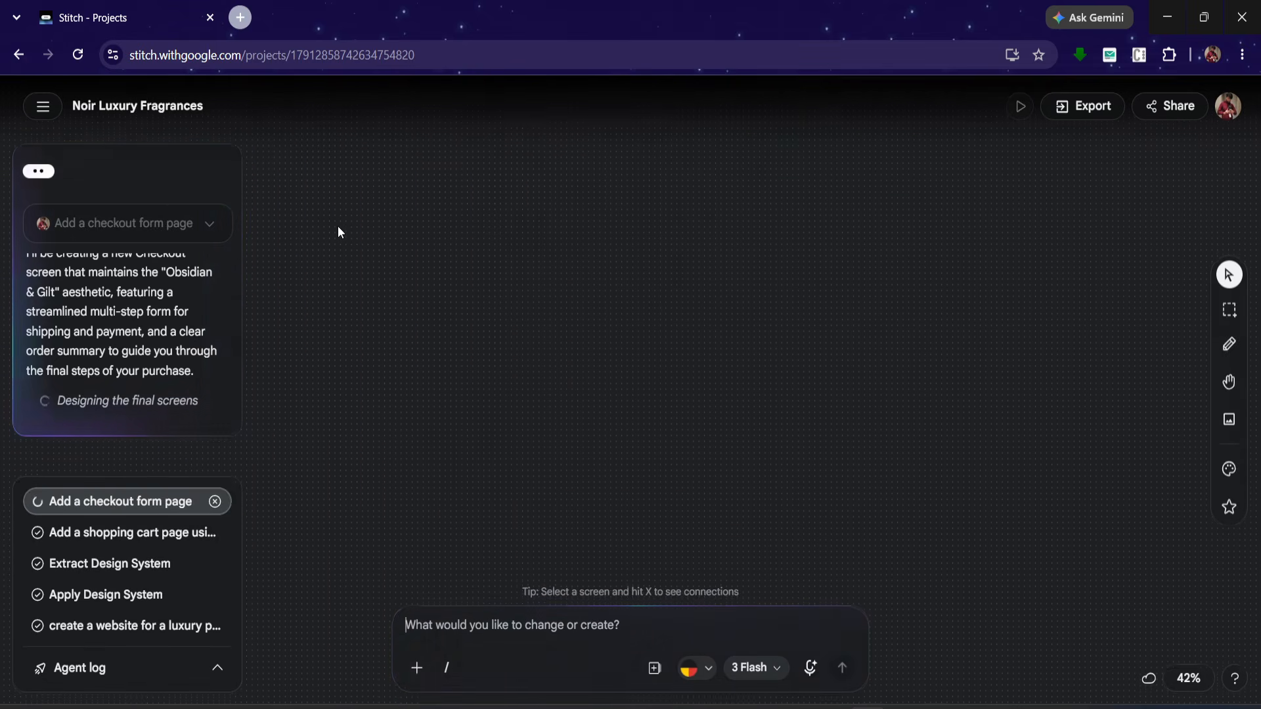
scroll(338, 232, "down", 2)
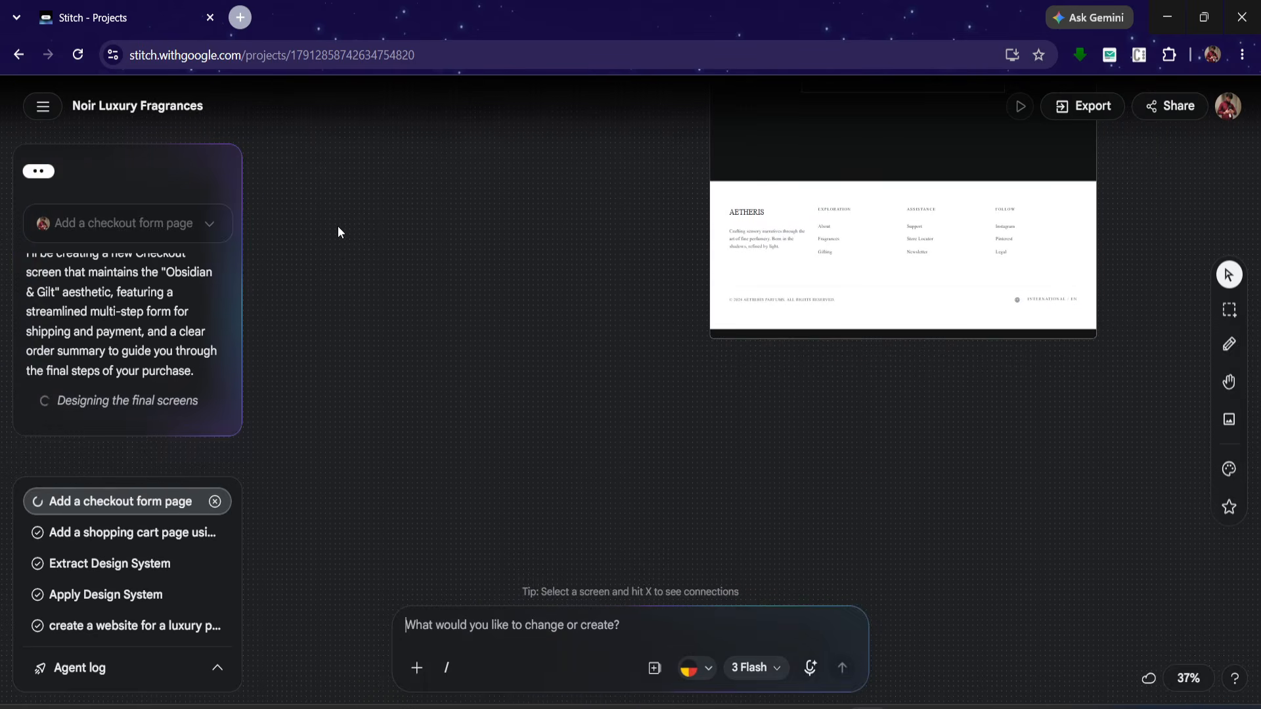
scroll(338, 233, "up", 7)
scroll(337, 226, "up", 5)
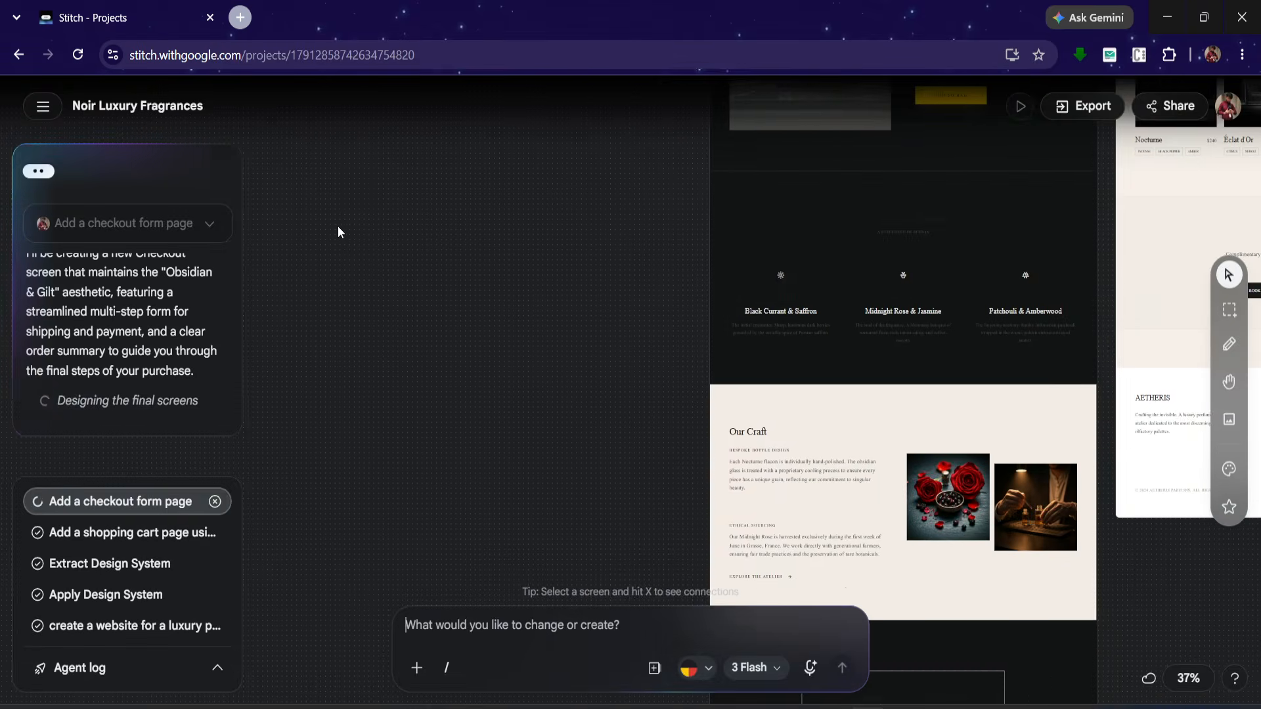
scroll(338, 226, "right", 8)
scroll(338, 226, "right", 8)
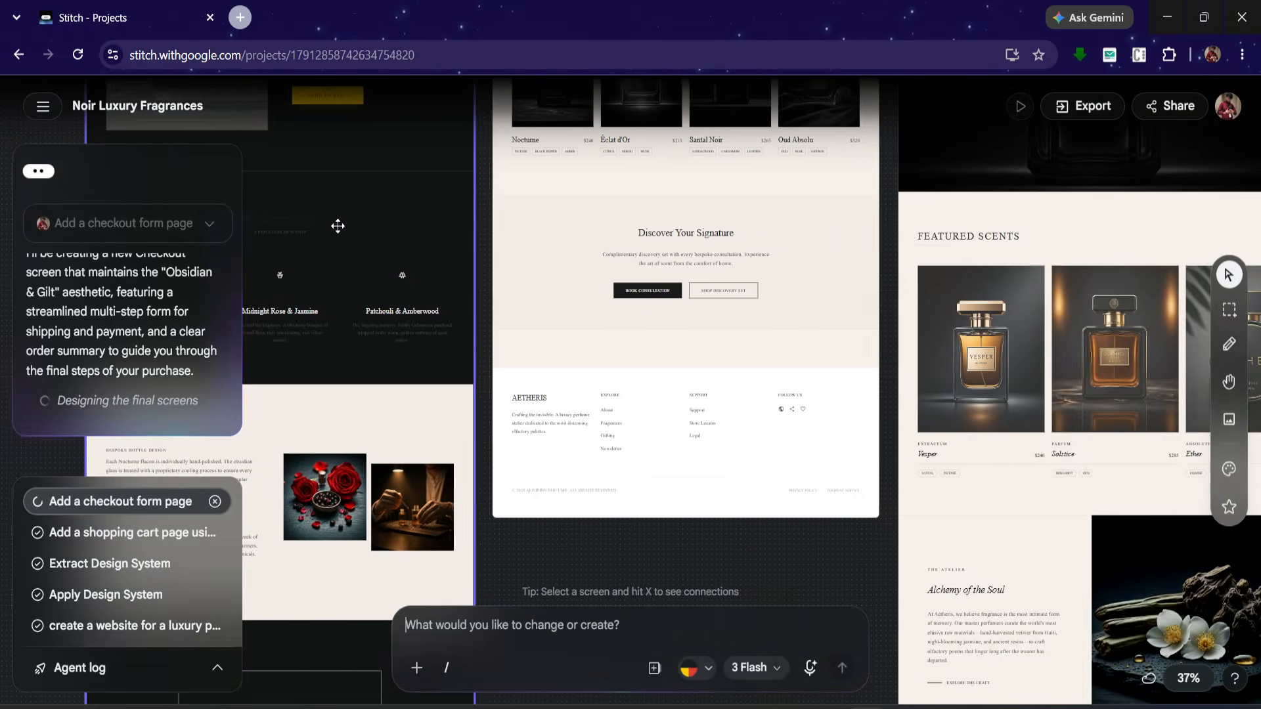
scroll(338, 226, "down", 1)
scroll(337, 226, "down", 4)
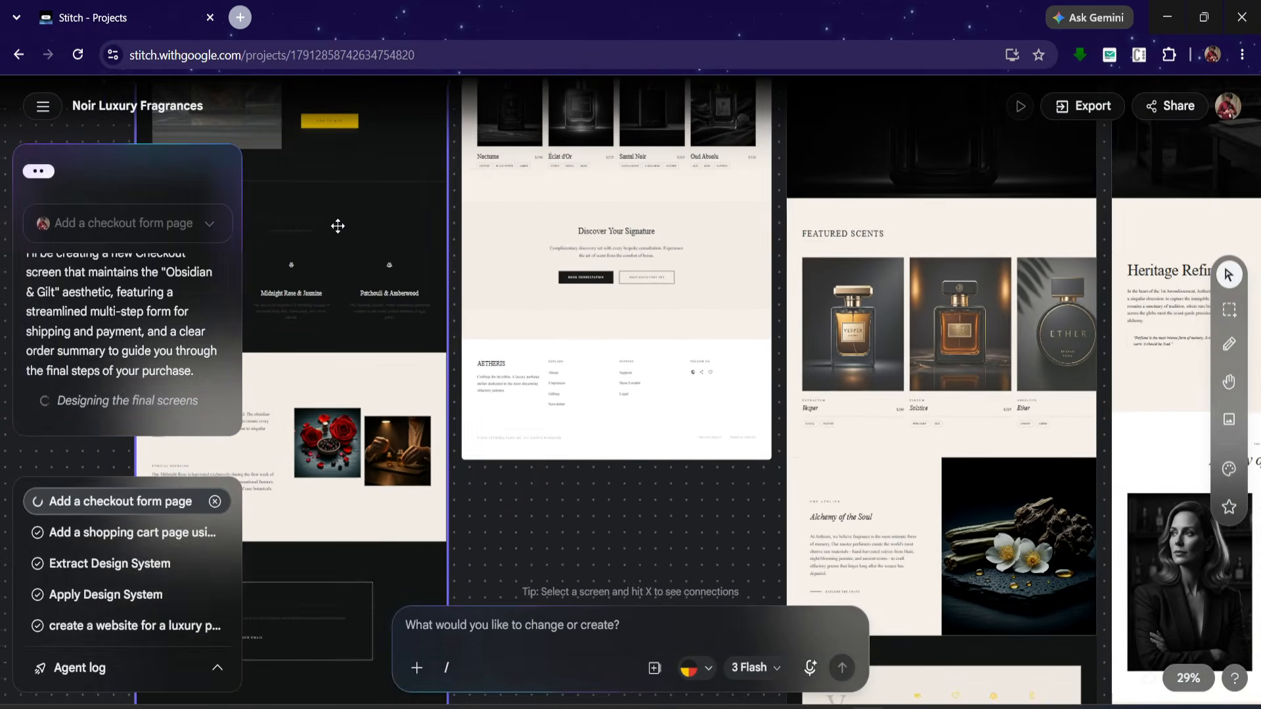
scroll(338, 226, "down", 3)
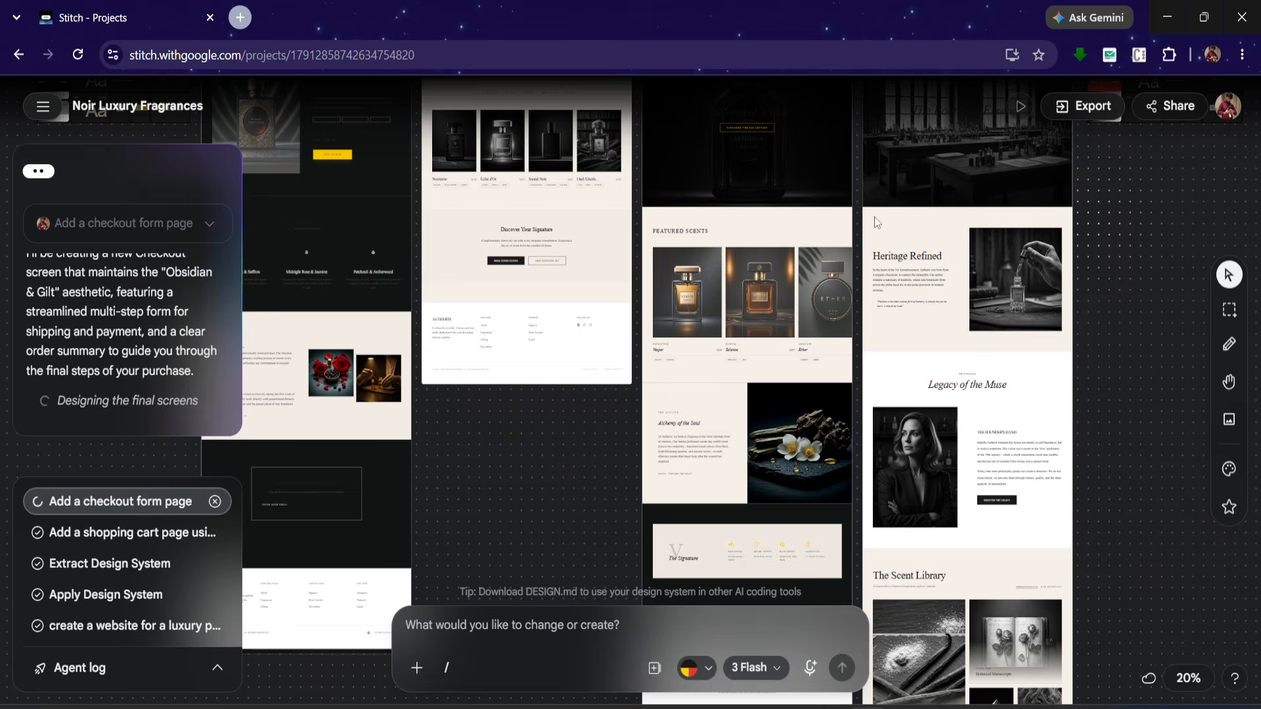
- Select the AETHERIS screens and read the colour definitions in the Bauhaus design system's DESIGN.md, then deselect everything
left_click(319, 235, "shift")
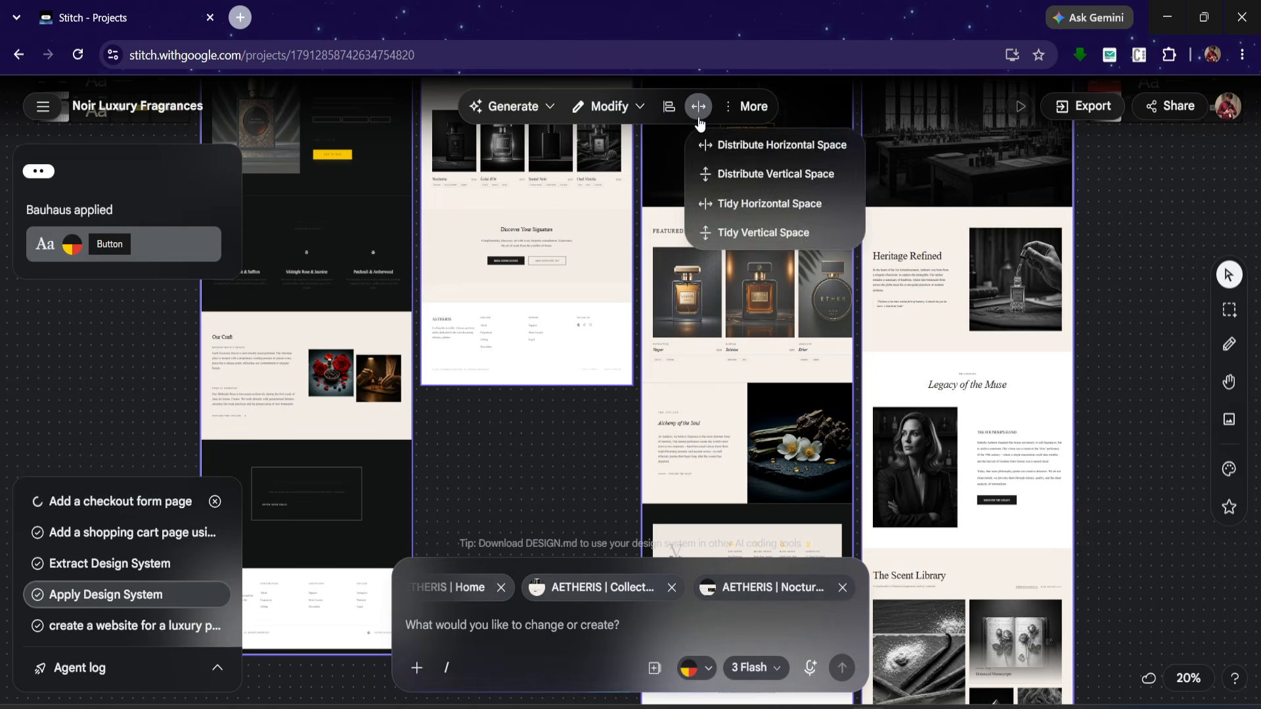
left_click(1230, 471)
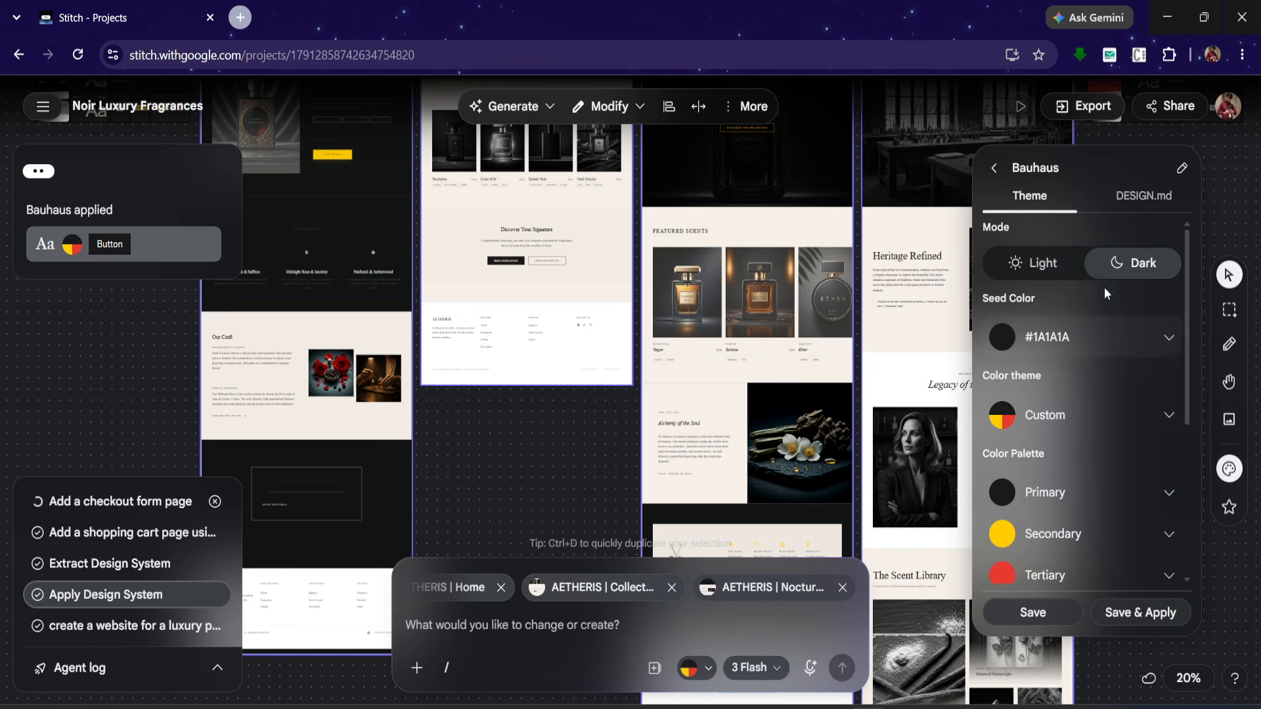
left_click(1129, 204)
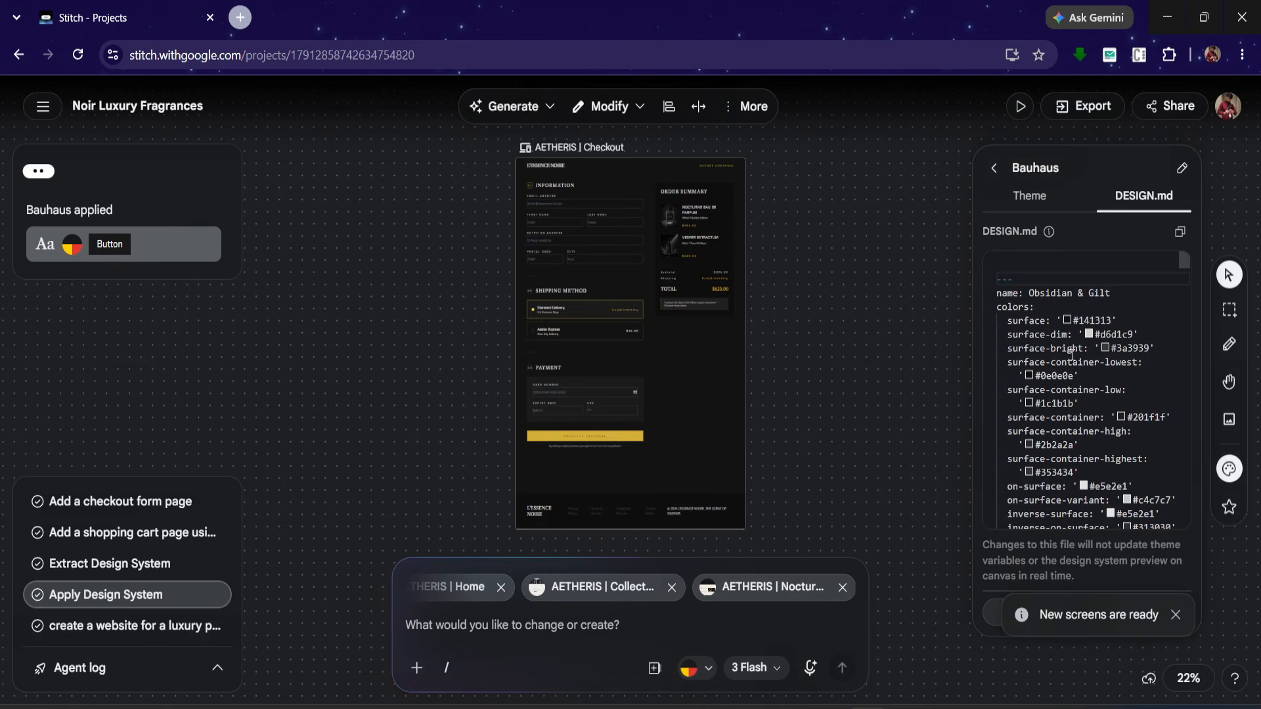
scroll(1068, 396, "down", 10)
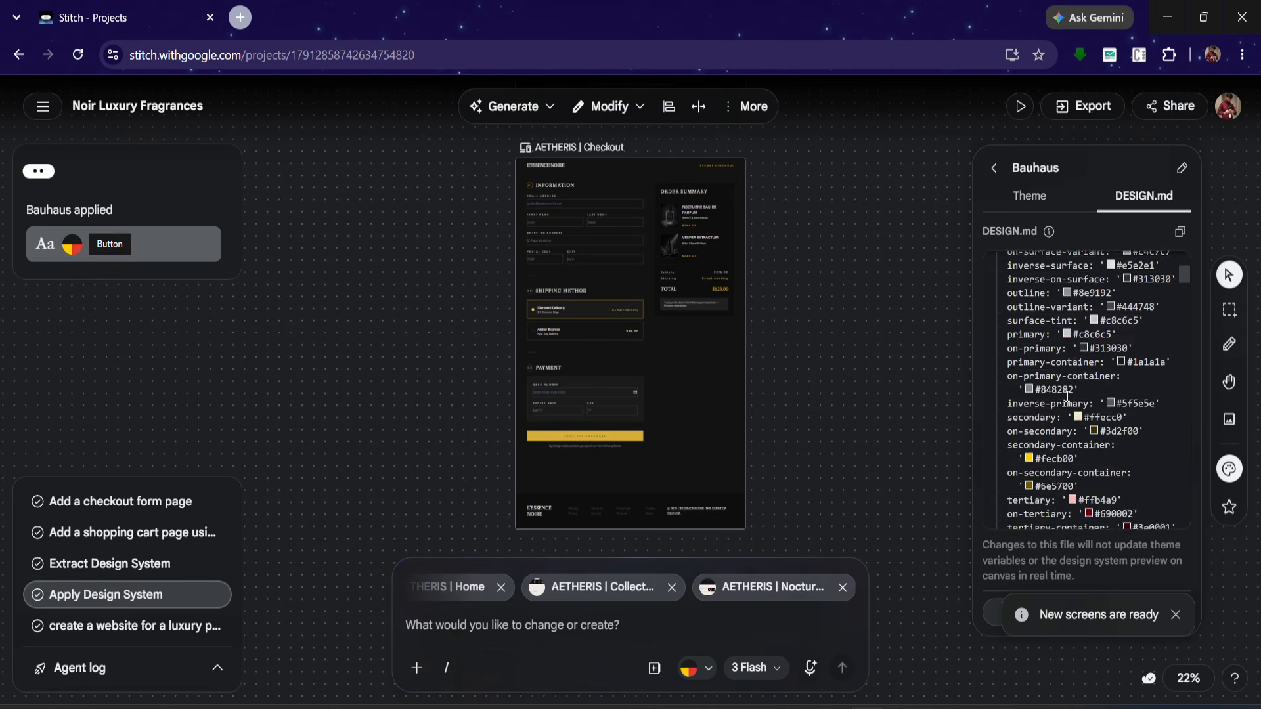
scroll(1068, 396, "down", 2)
scroll(1067, 396, "up", 6)
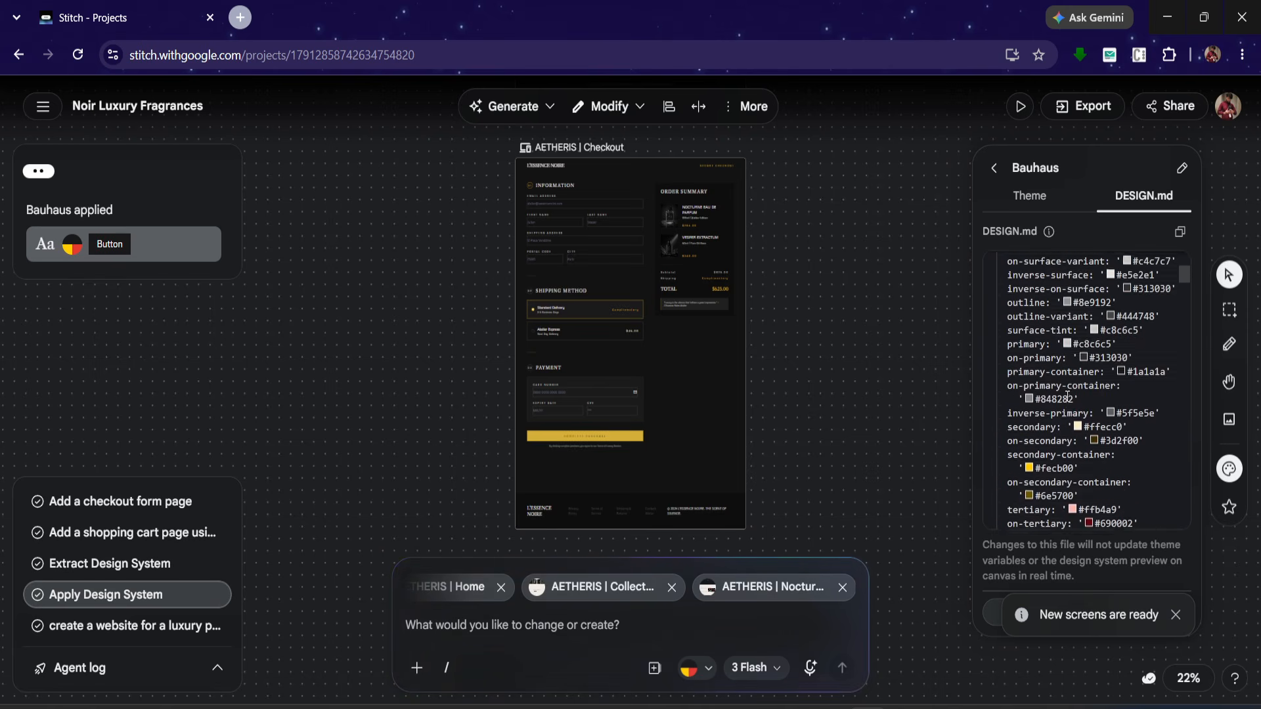
scroll(1068, 396, "up", 3)
scroll(1067, 397, "down", 12)
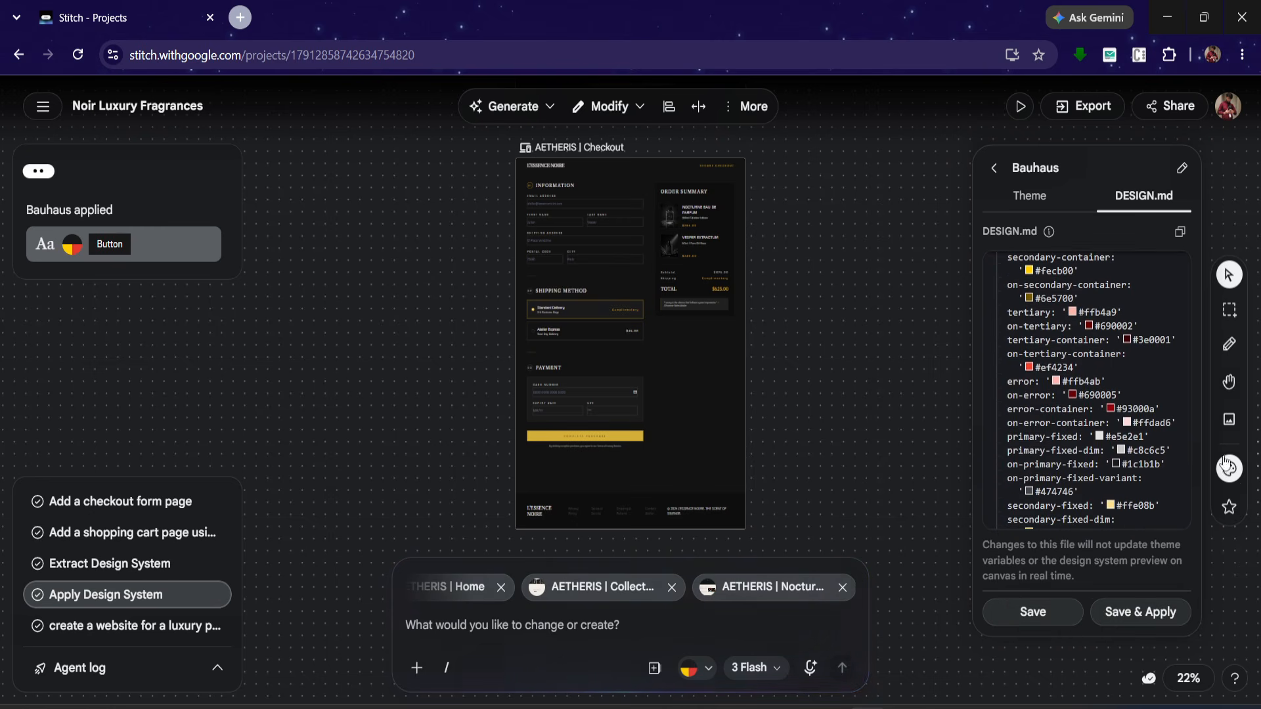
scroll(1176, 338, "down", 3)
left_click(1083, 295)
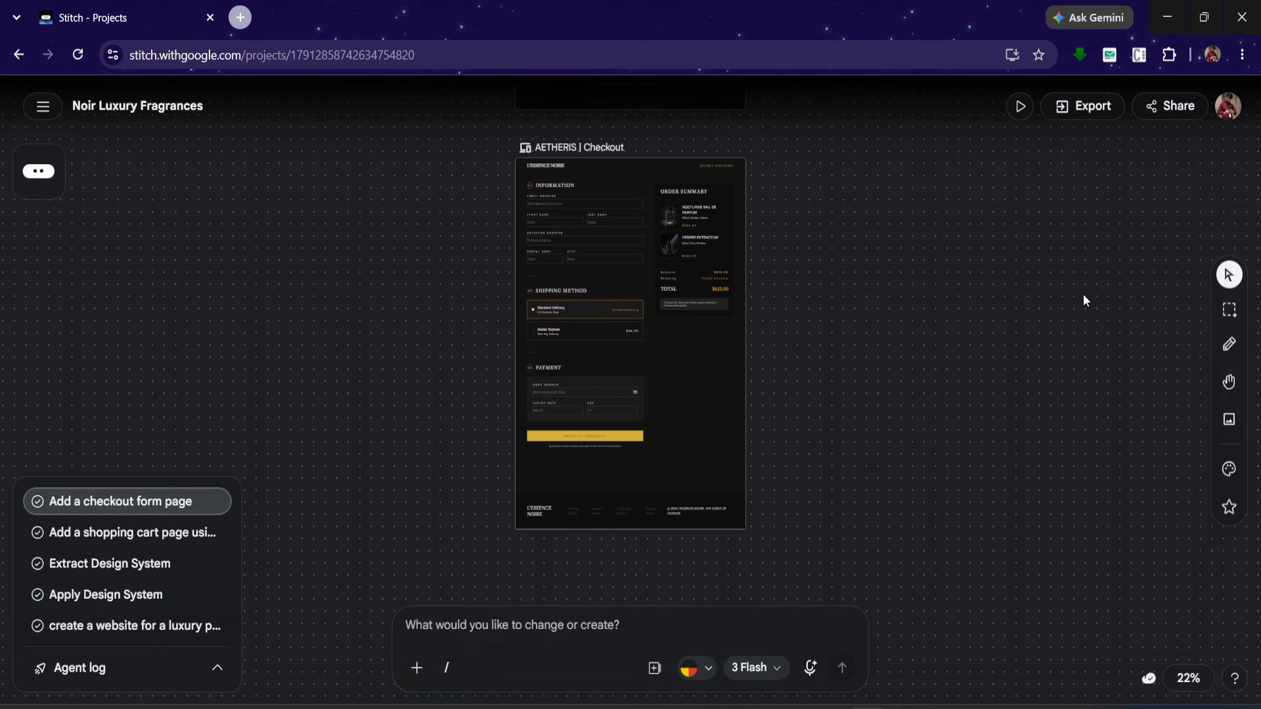
- Examine the new Checkout and Shopping Bag screens and return to the restyled AETHERIS pages on the canvas
scroll(971, 385, "down", 2)
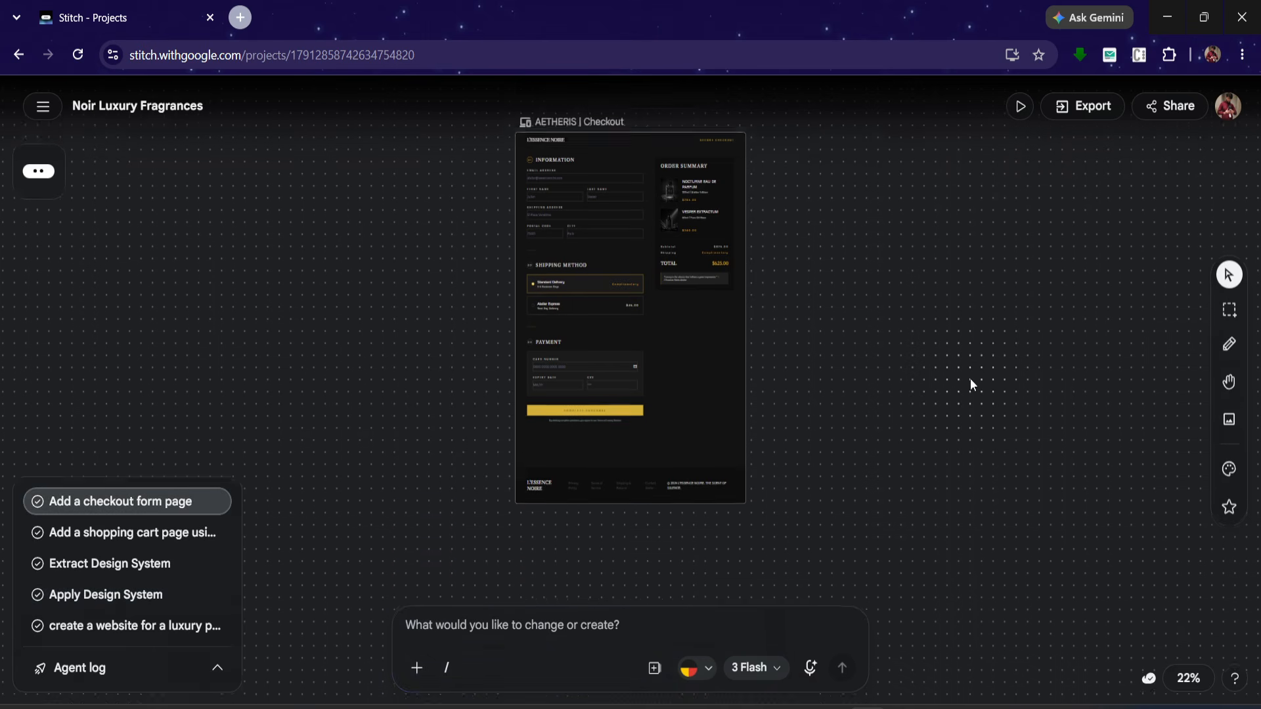
scroll(971, 385, "up", 10)
scroll(971, 385, "up", 4)
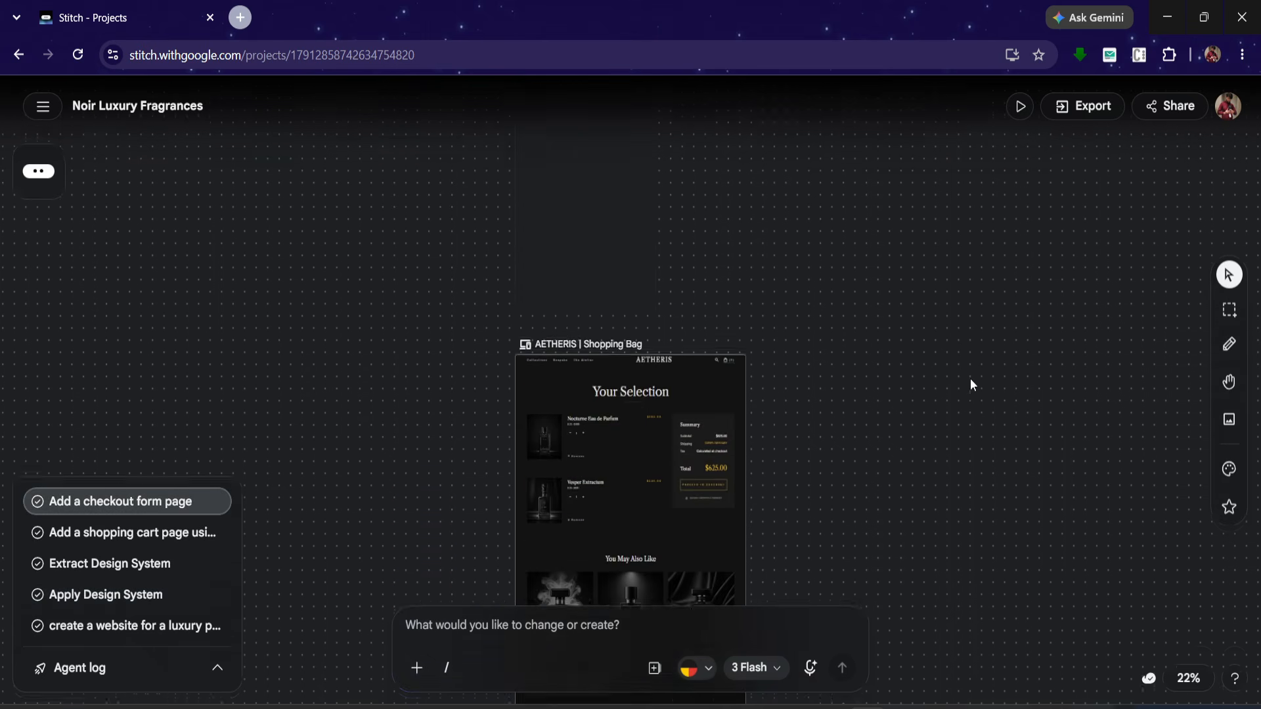
scroll(970, 385, "down", 2)
scroll(971, 385, "up", 1)
scroll(971, 385, "up", 5)
scroll(971, 384, "right", 10)
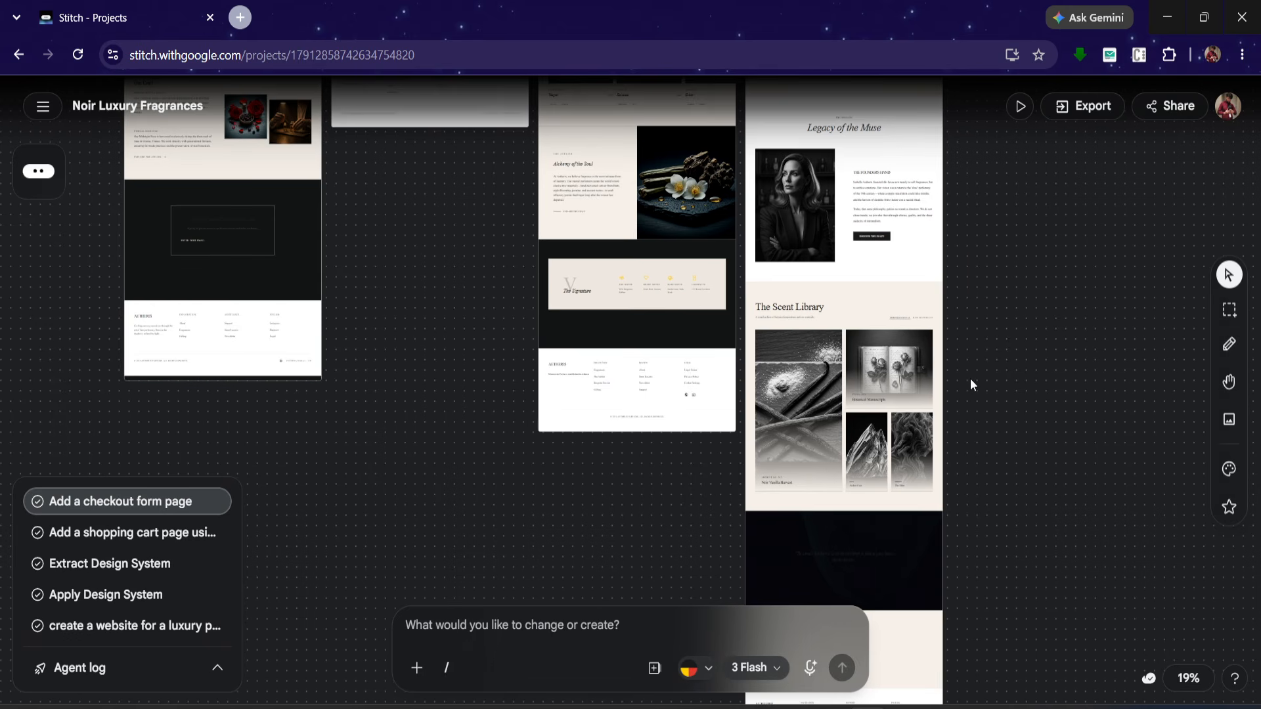